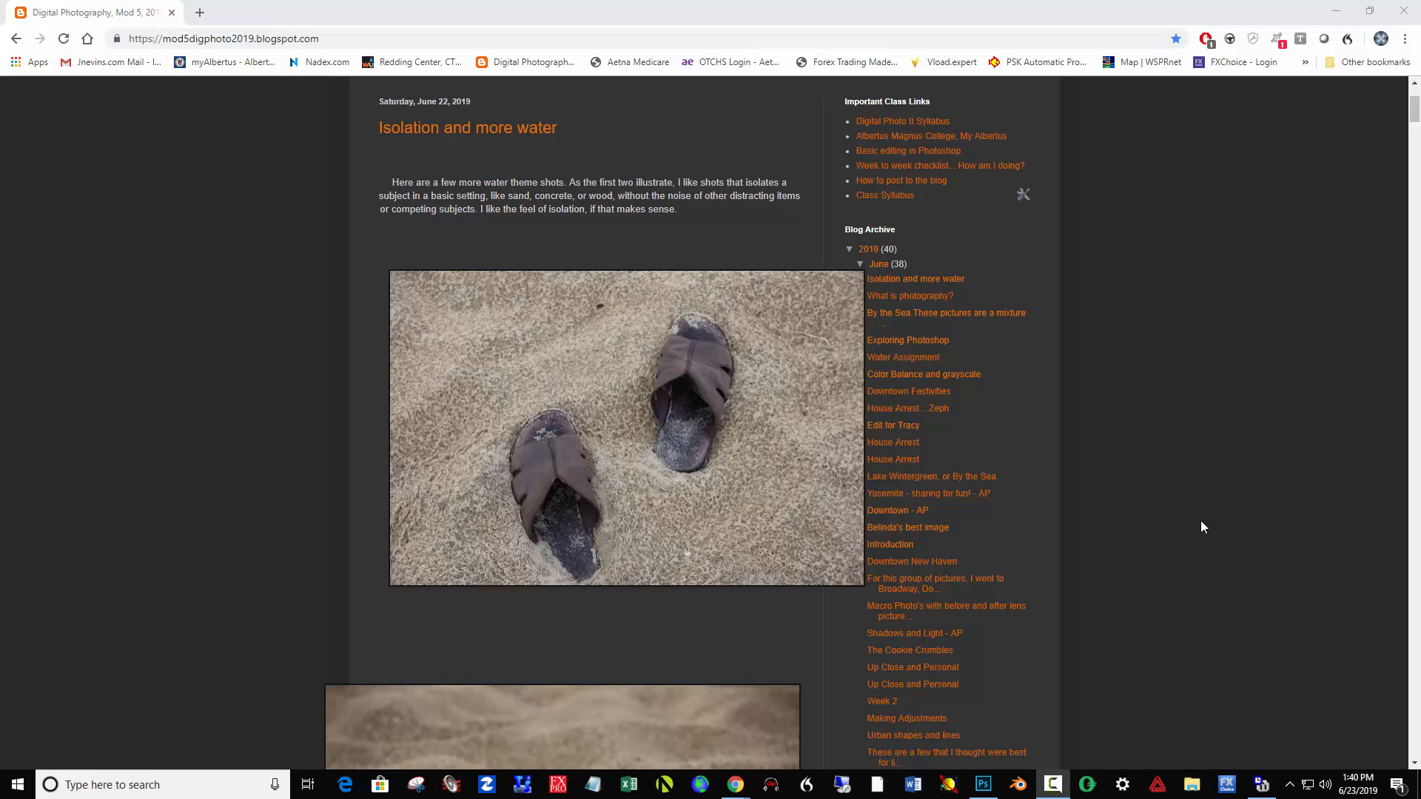
# - Enlarge the blog post's photo of two sandals in the sand and copy the image to the clipboard
pyautogui.click(700, 415)
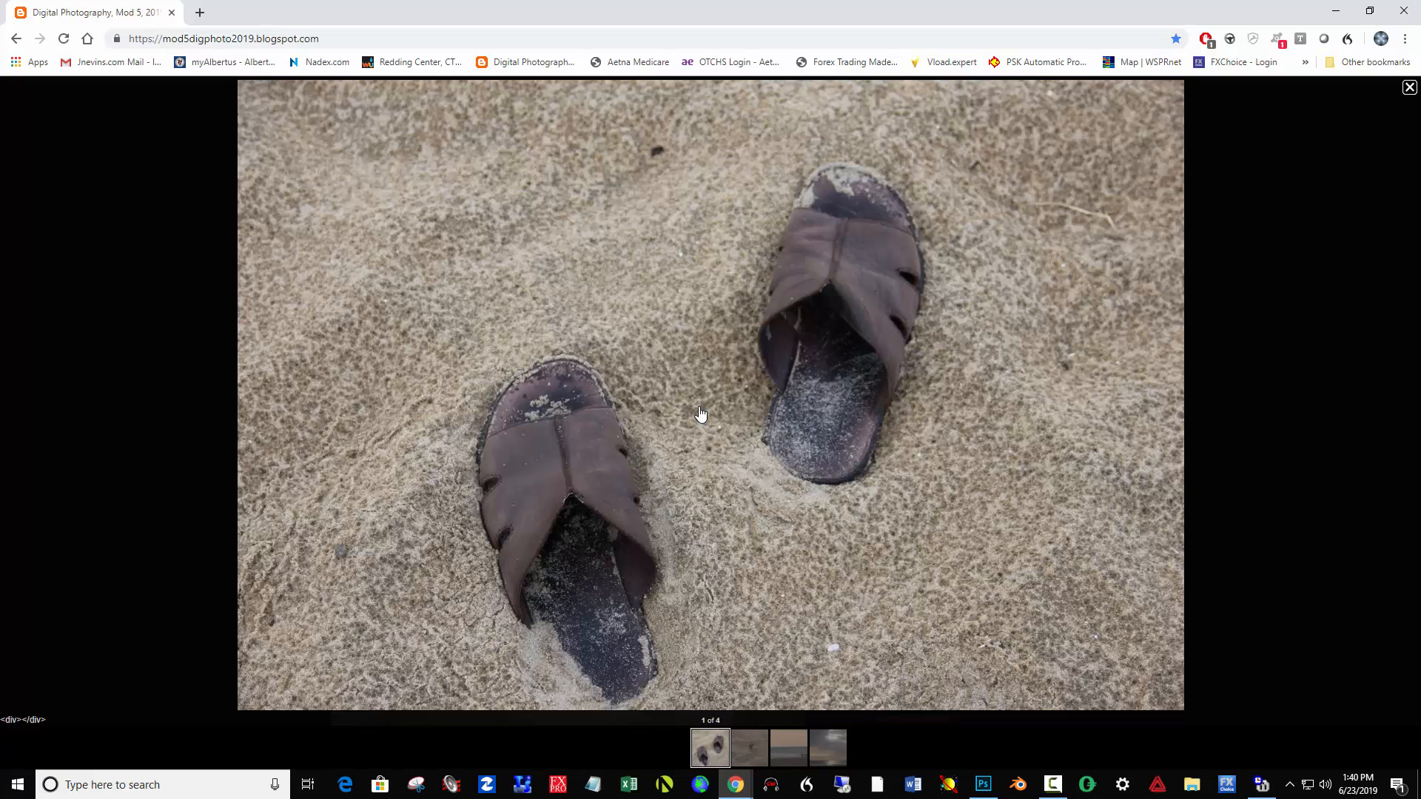
pyautogui.rightClick(701, 415)
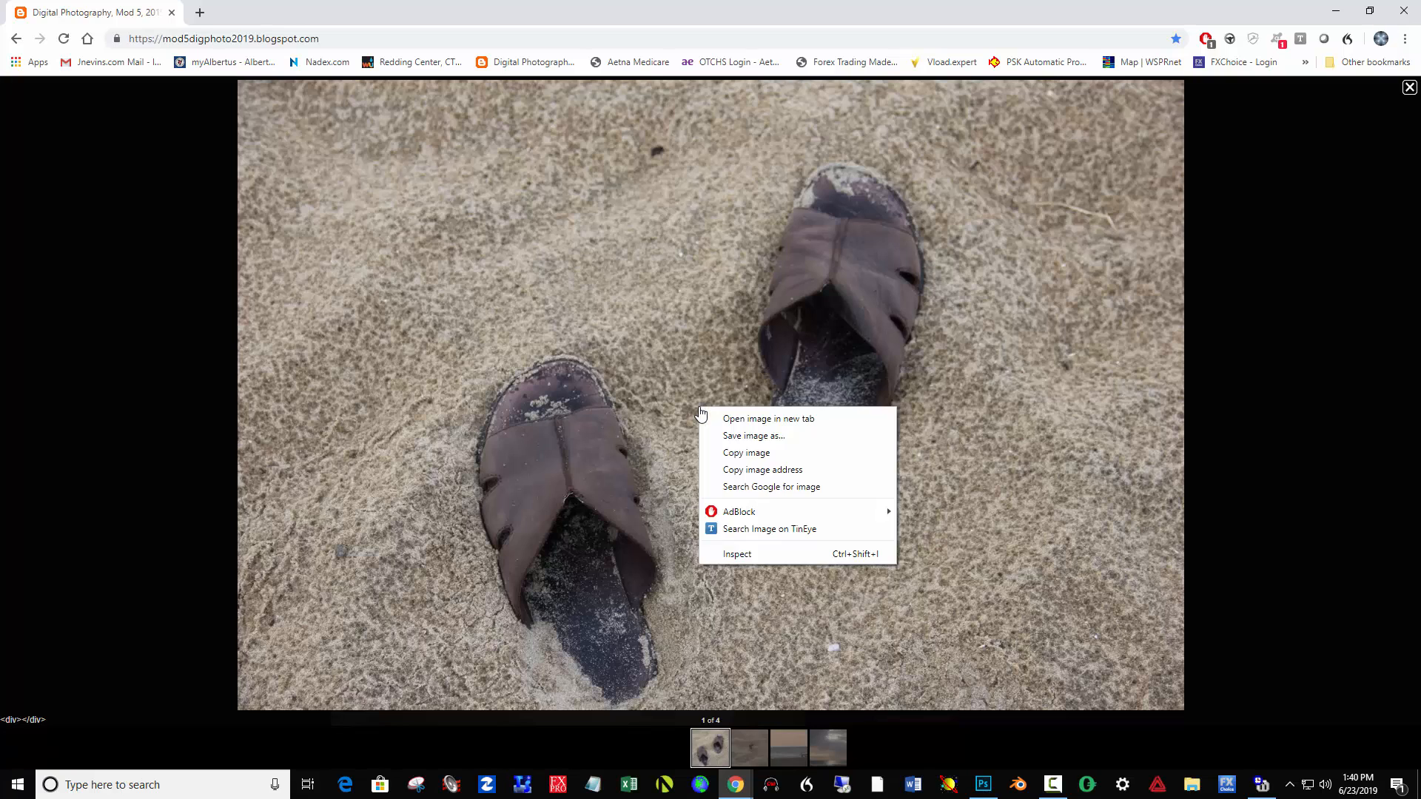
pyautogui.click(748, 453)
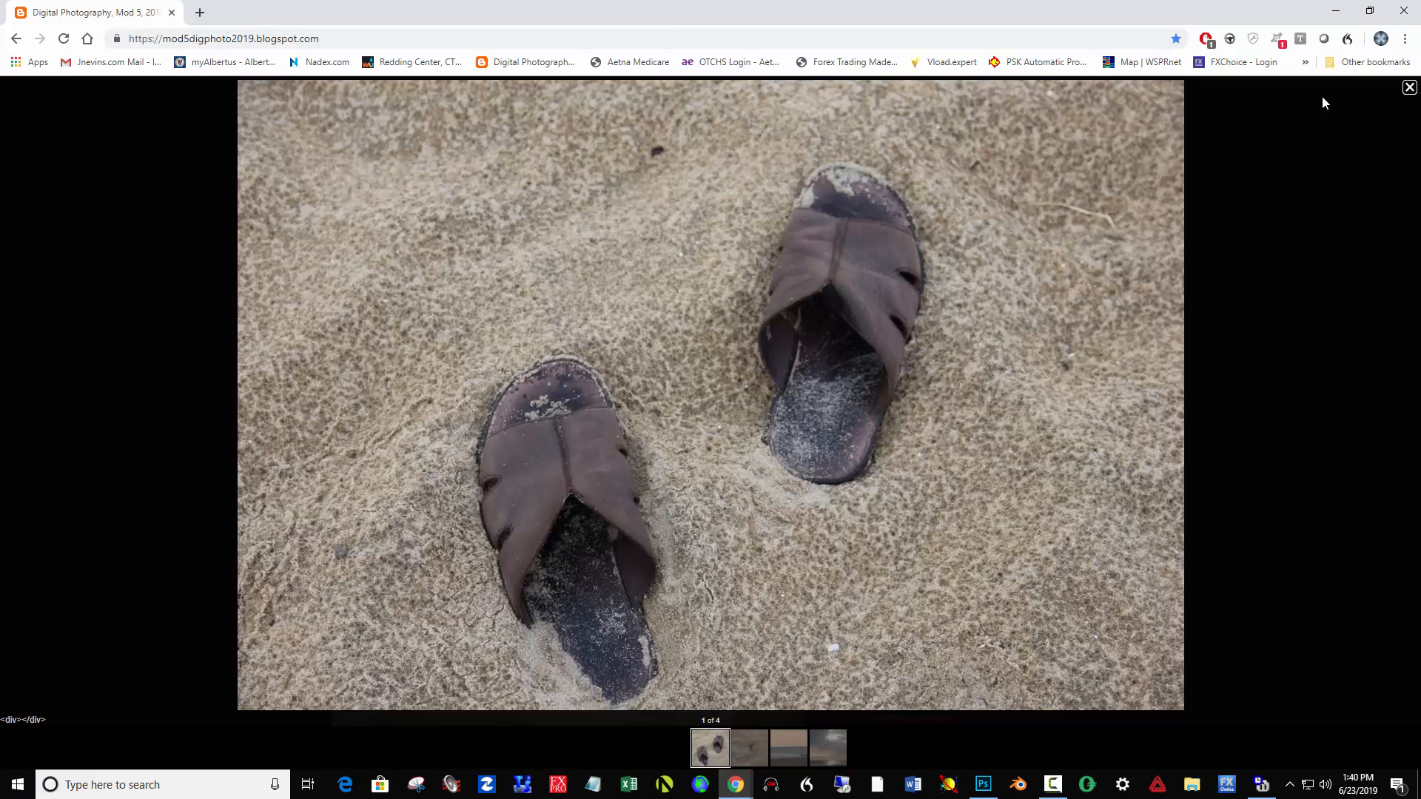
# - In Photoshop, paste the copied photo into a new 1600 x 1066 px, 72 ppi document and merge it with the white background
pyautogui.click(1336, 11)
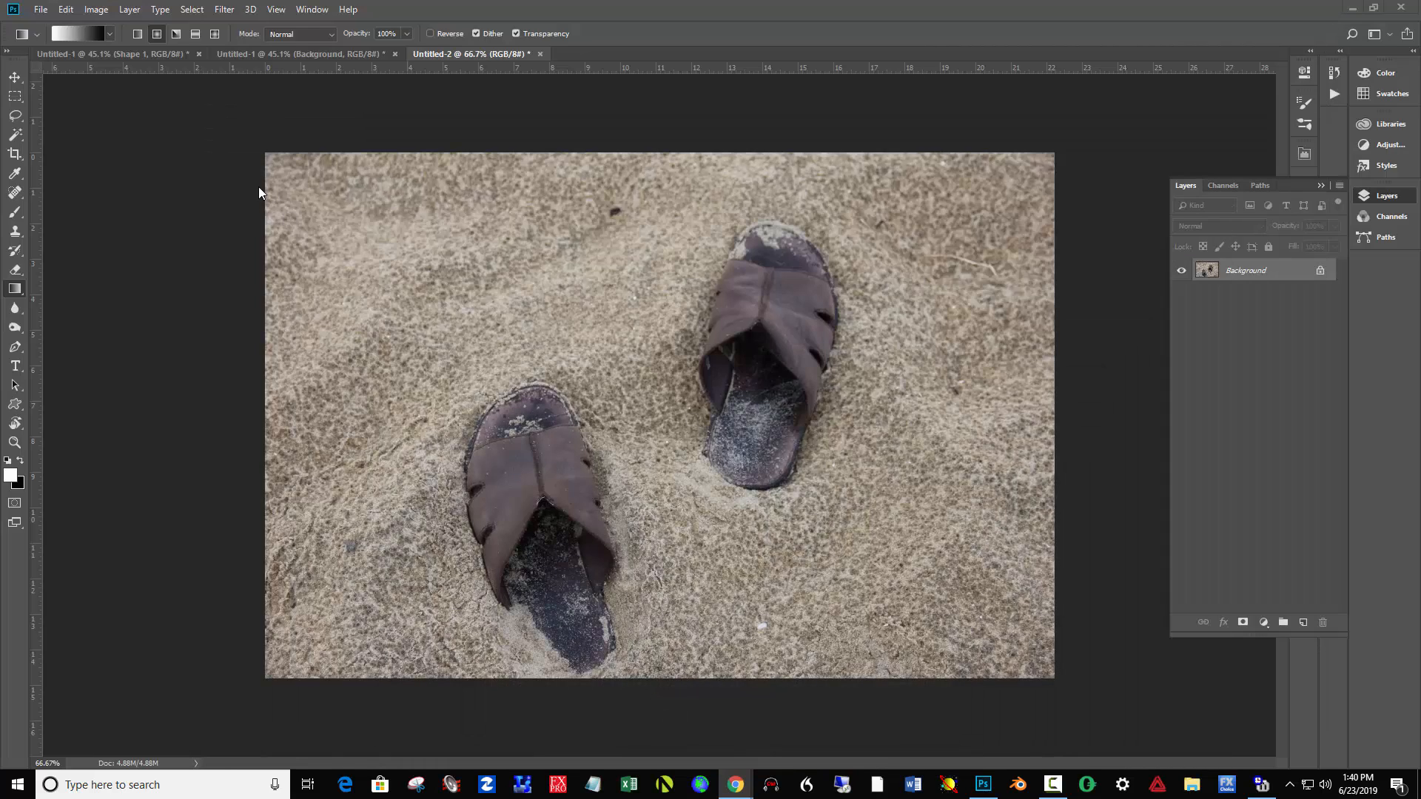
pyautogui.click(41, 9)
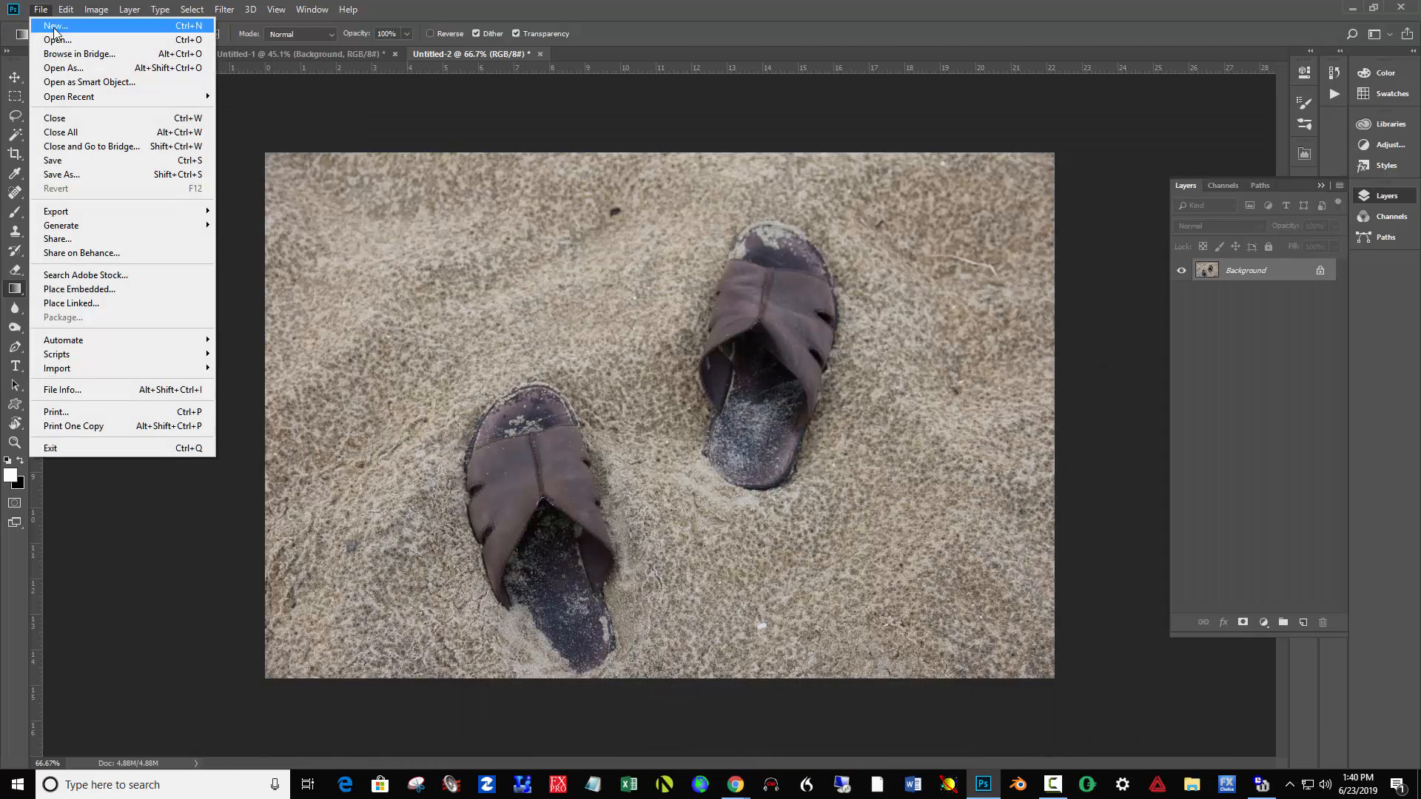
pyautogui.click(54, 26)
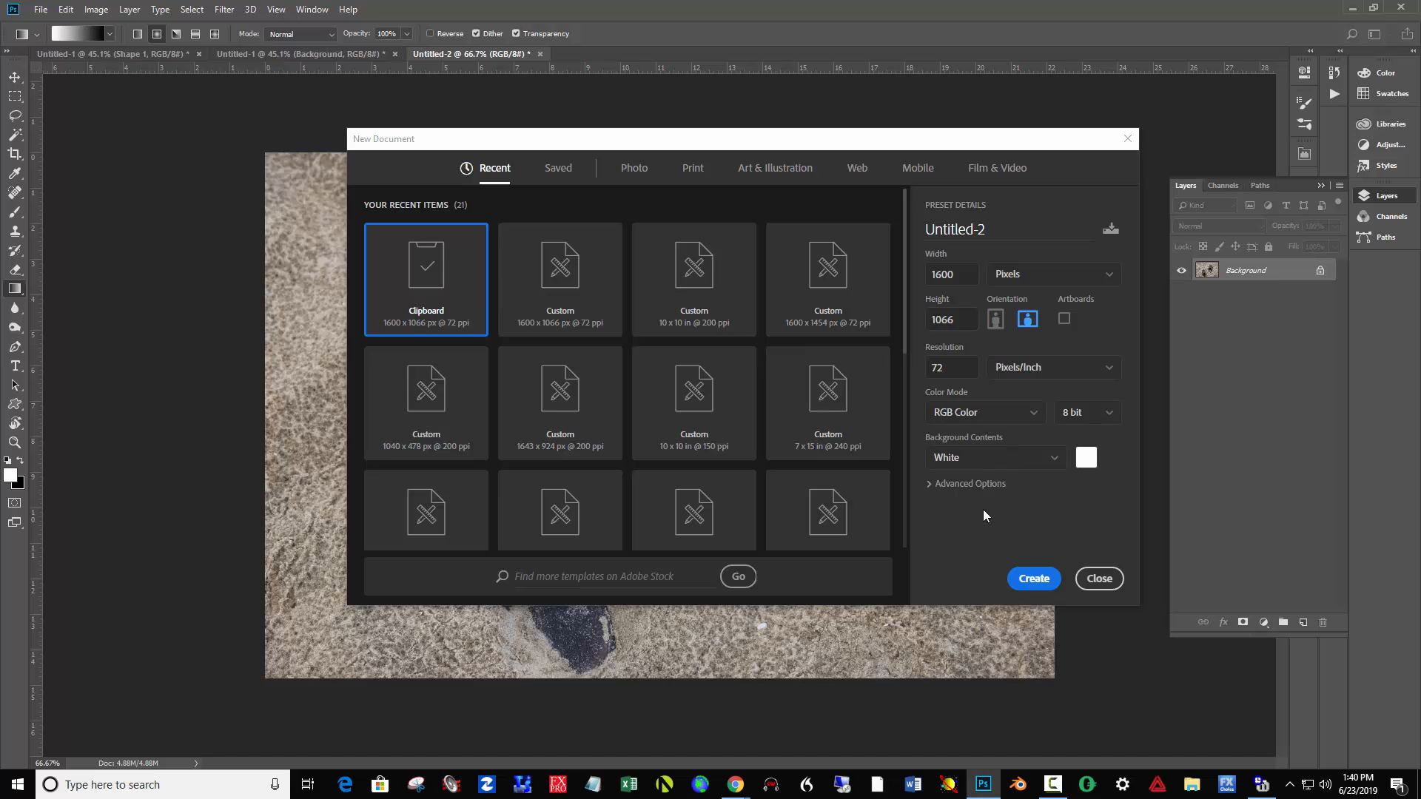
pyautogui.click(1033, 577)
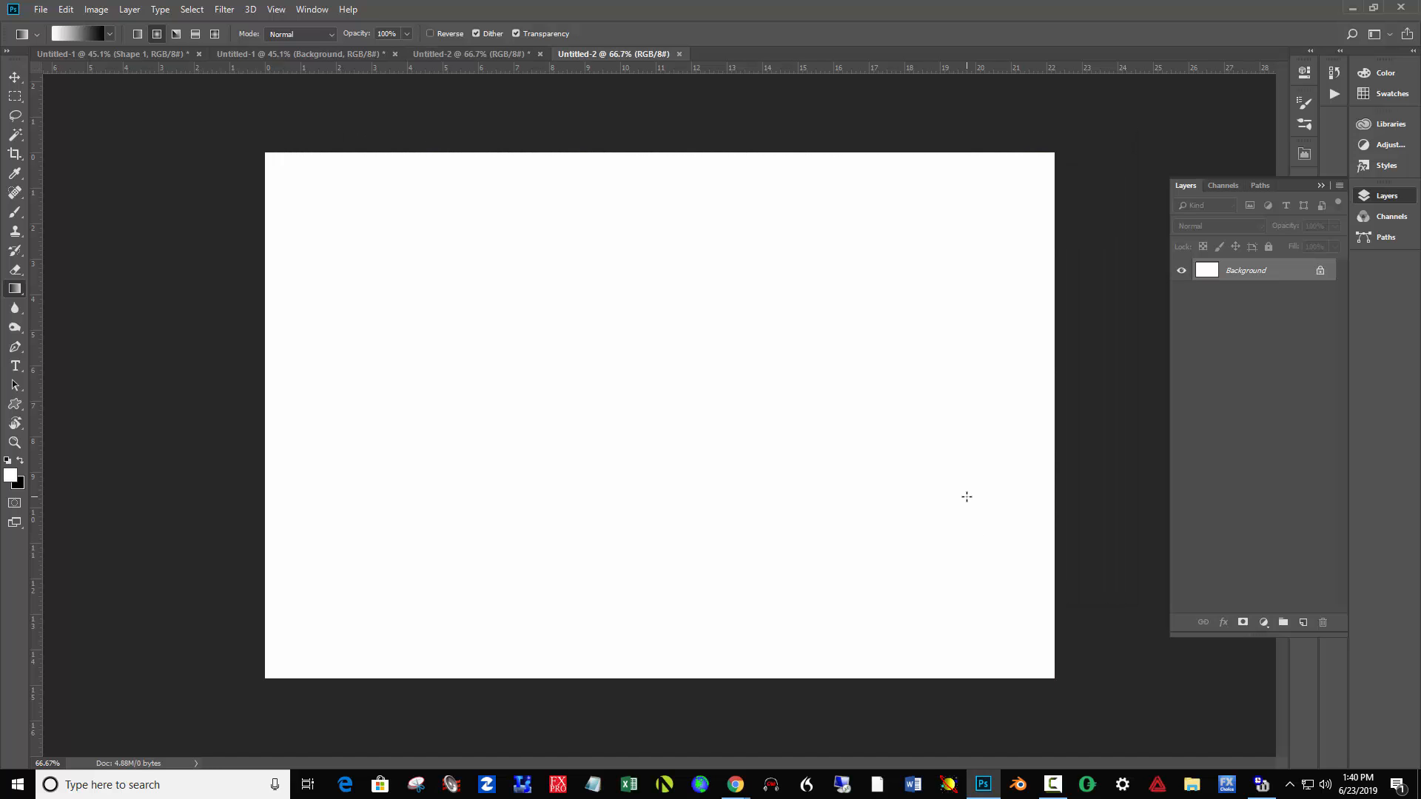
pyautogui.hotkey('ctrl', 'v')
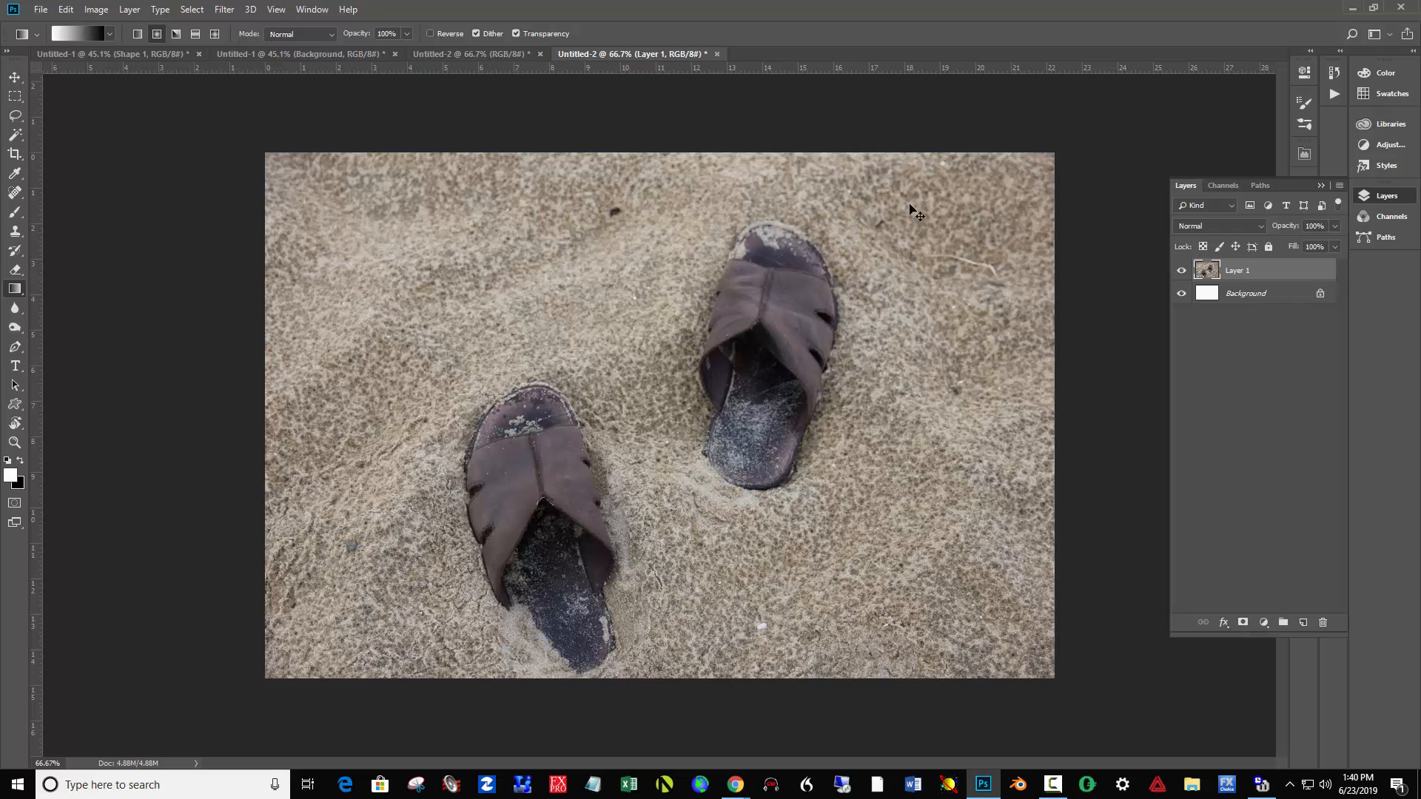
pyautogui.hotkey('ctrl', 'e')
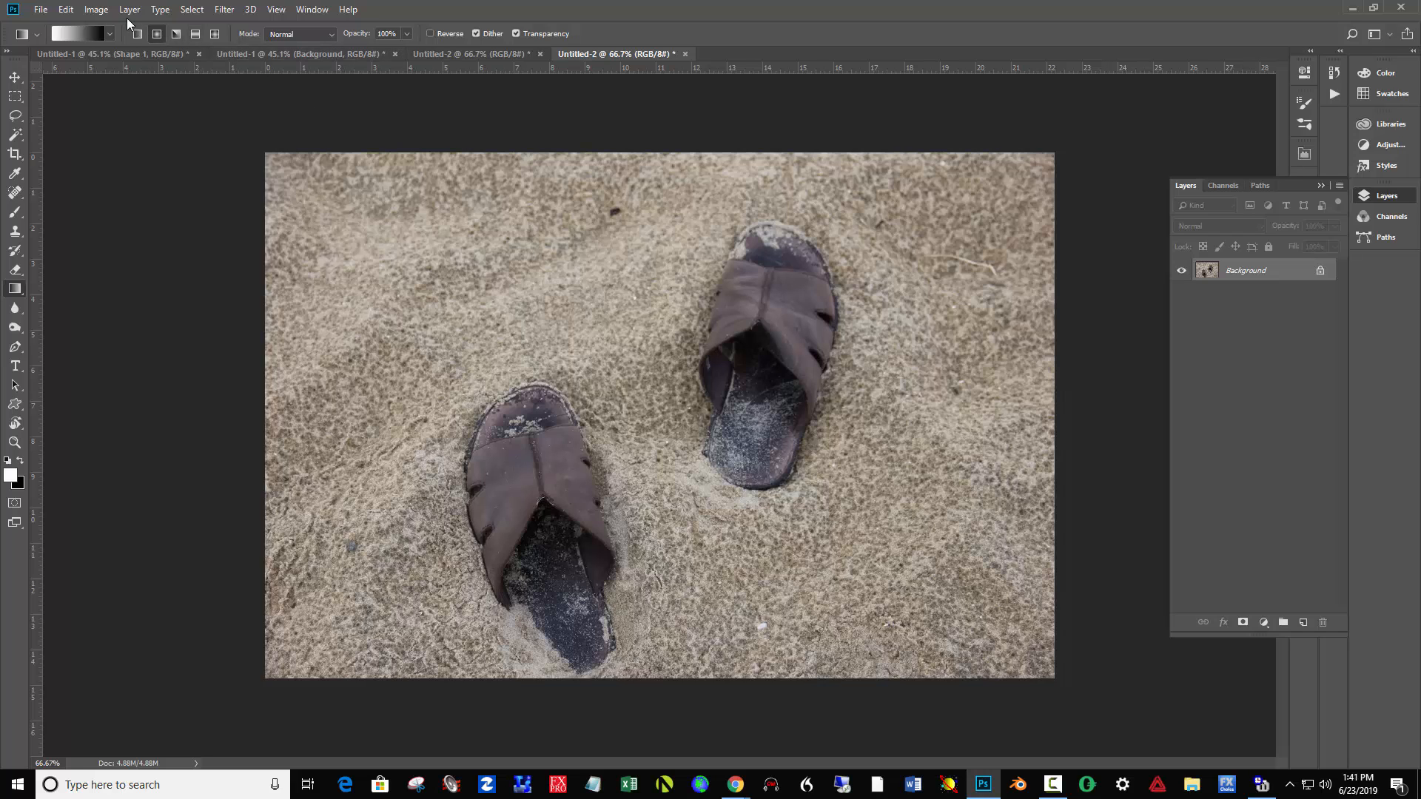
pyautogui.click(97, 9)
pyautogui.moveTo(119, 55)
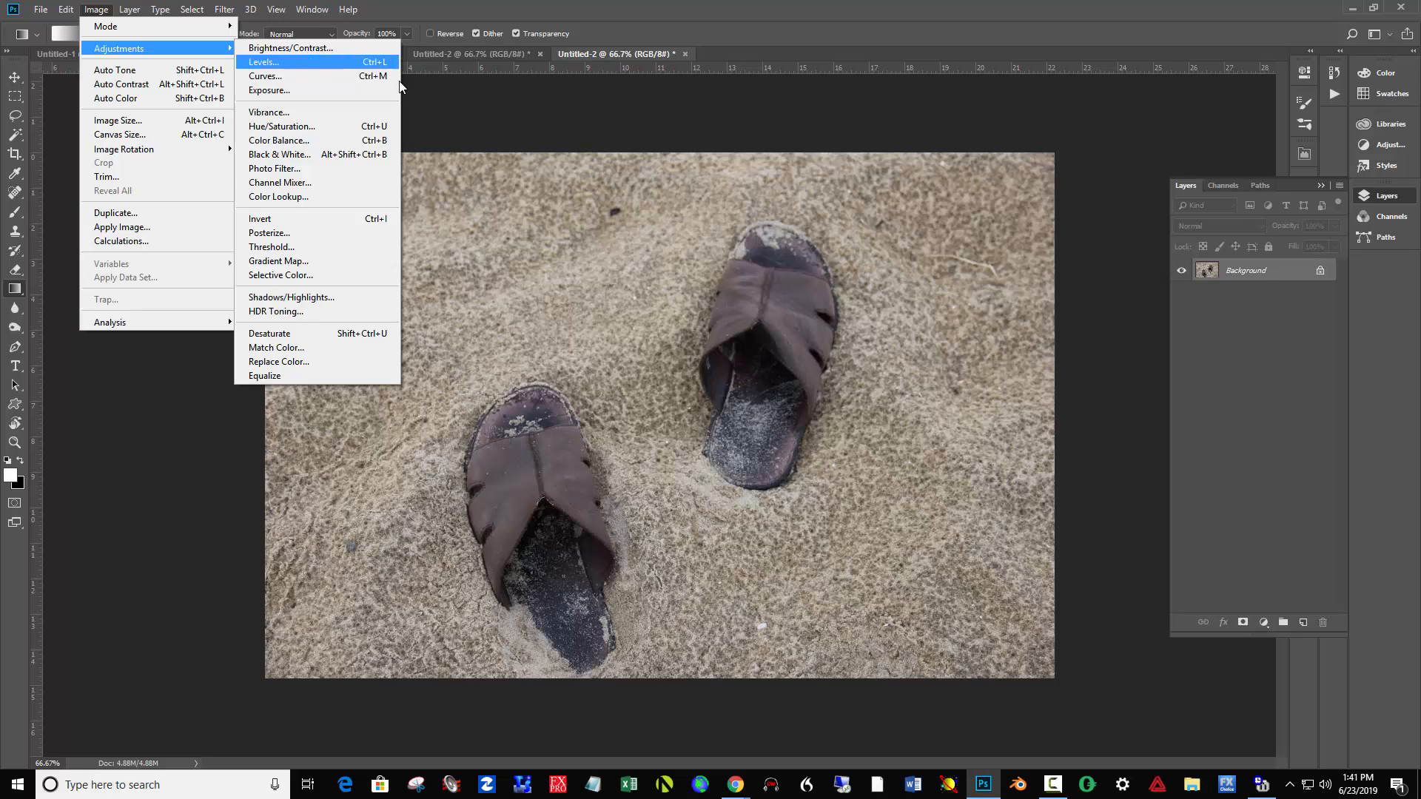
pyautogui.click(605, 136)
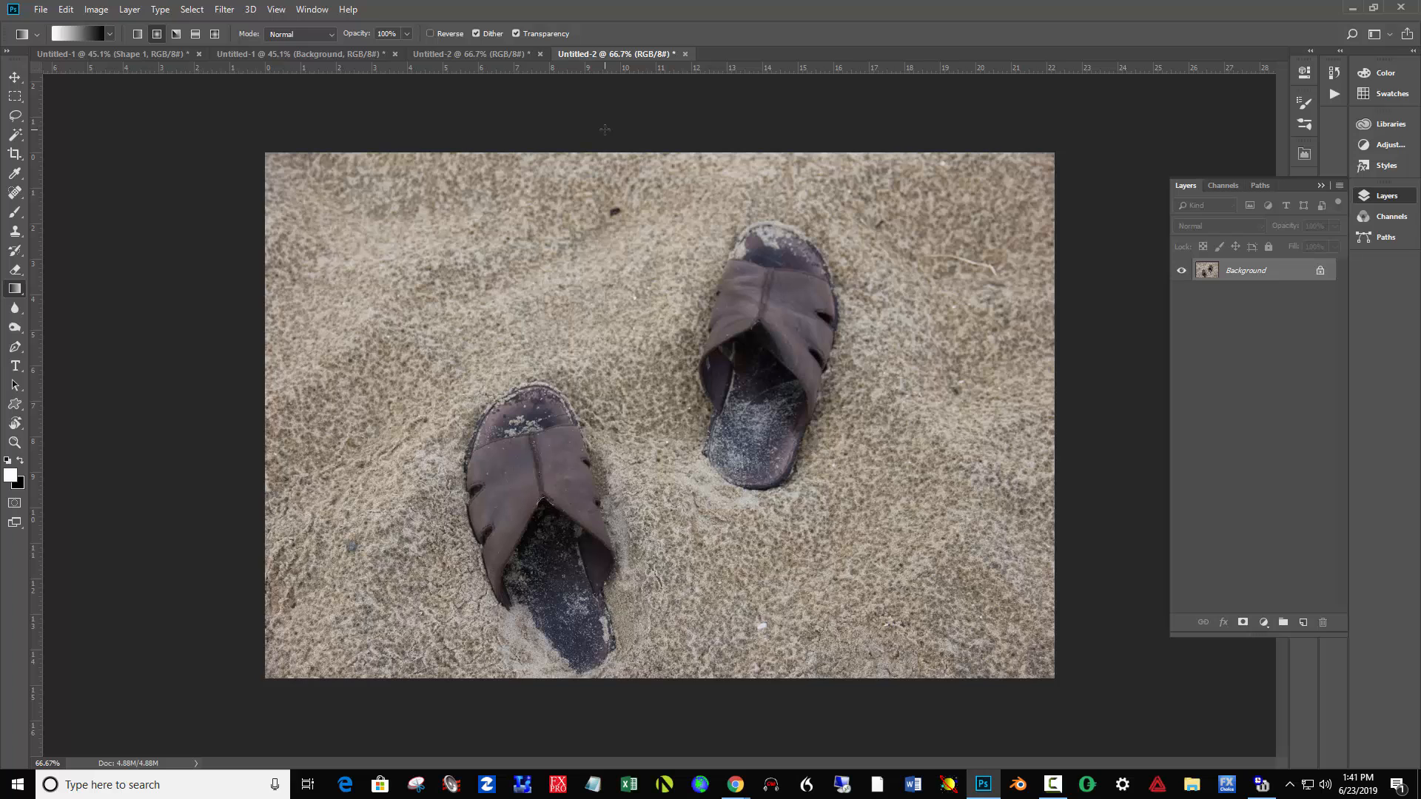
# - Apply a Levels adjustment to the photo with the white input level at 215 and the midtones at 0.89
pyautogui.hotkey('ctrl', 'l')
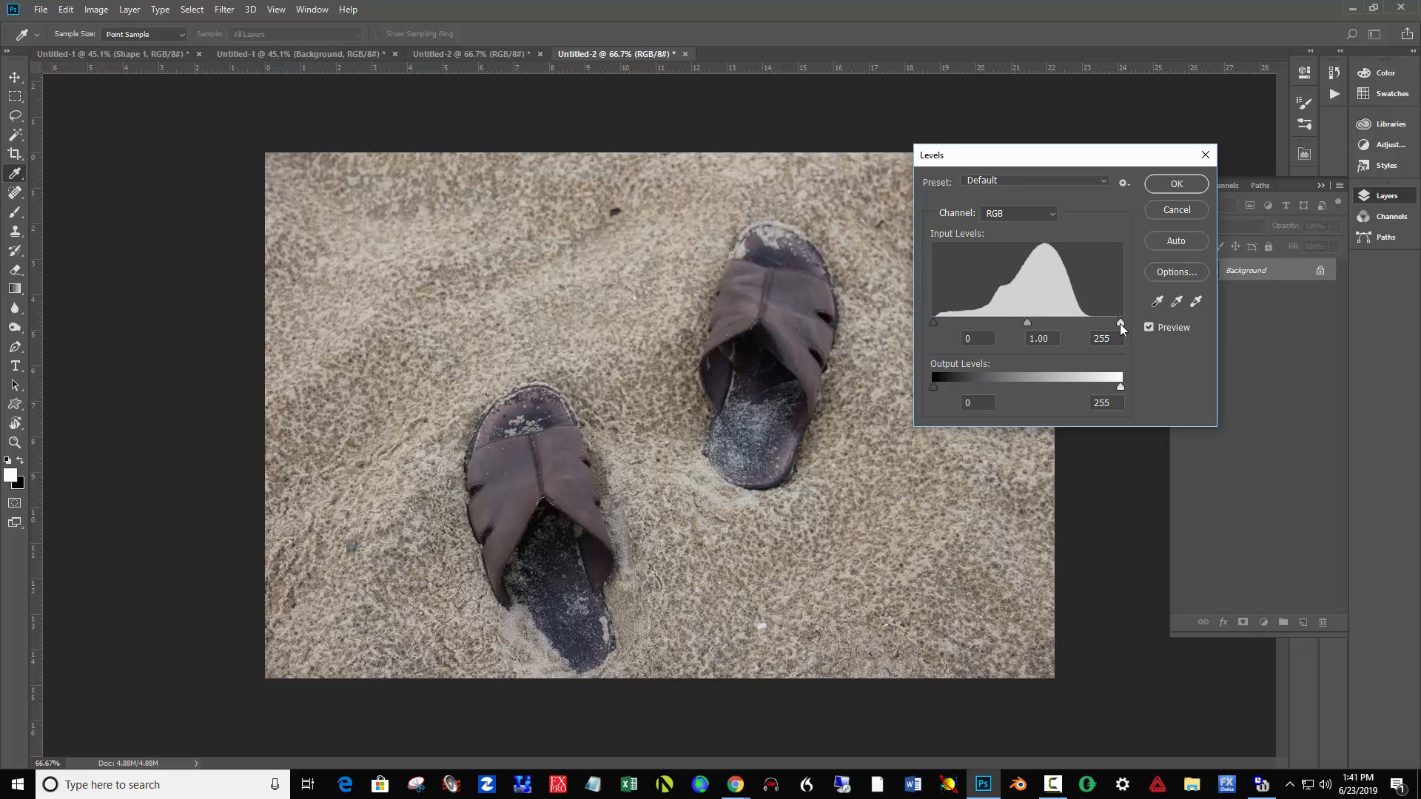
pyautogui.moveTo(1120, 323); pyautogui.dragTo(1094, 317)
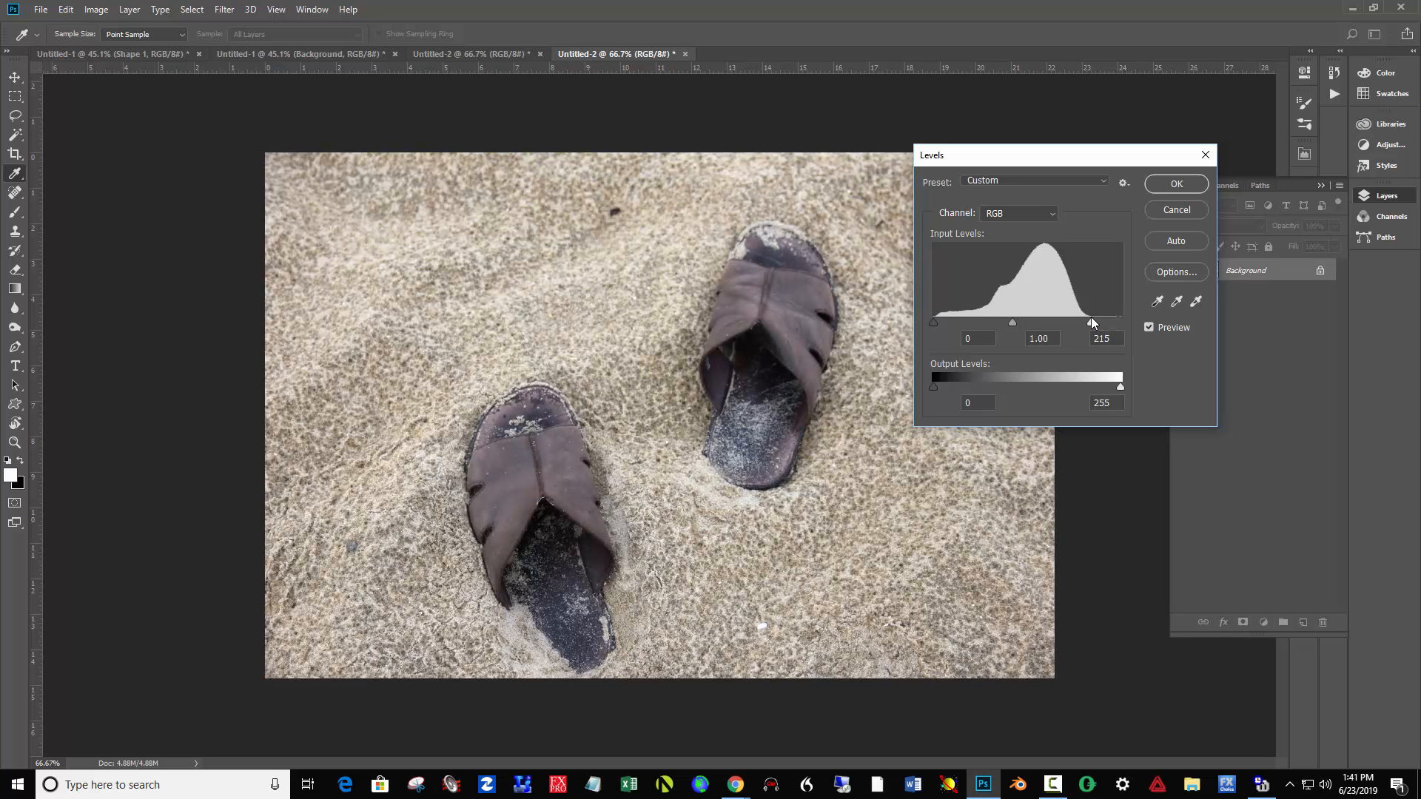
pyautogui.moveTo(1092, 317); pyautogui.dragTo(1090, 318)
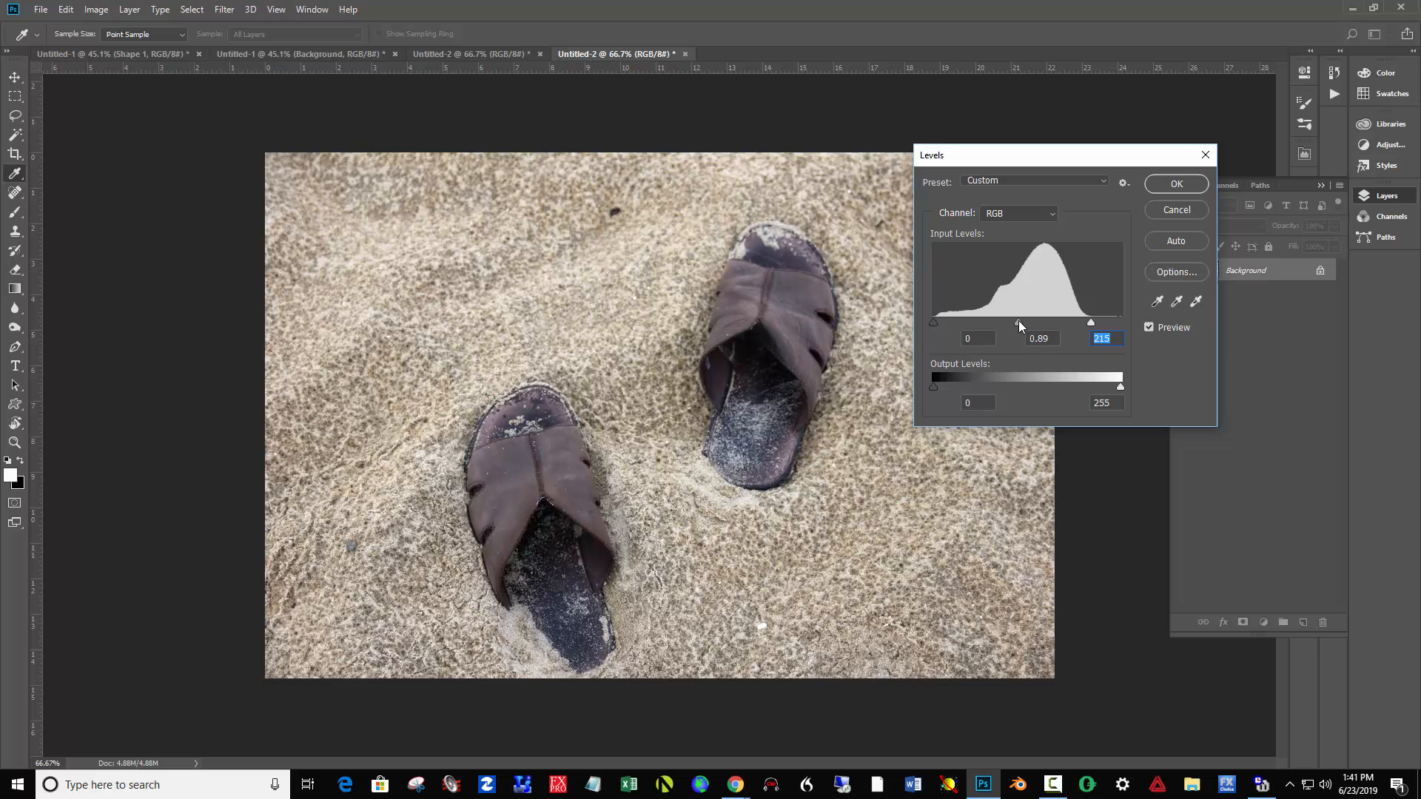
pyautogui.click(1019, 322)
pyautogui.click(1177, 185)
pyautogui.press('g')
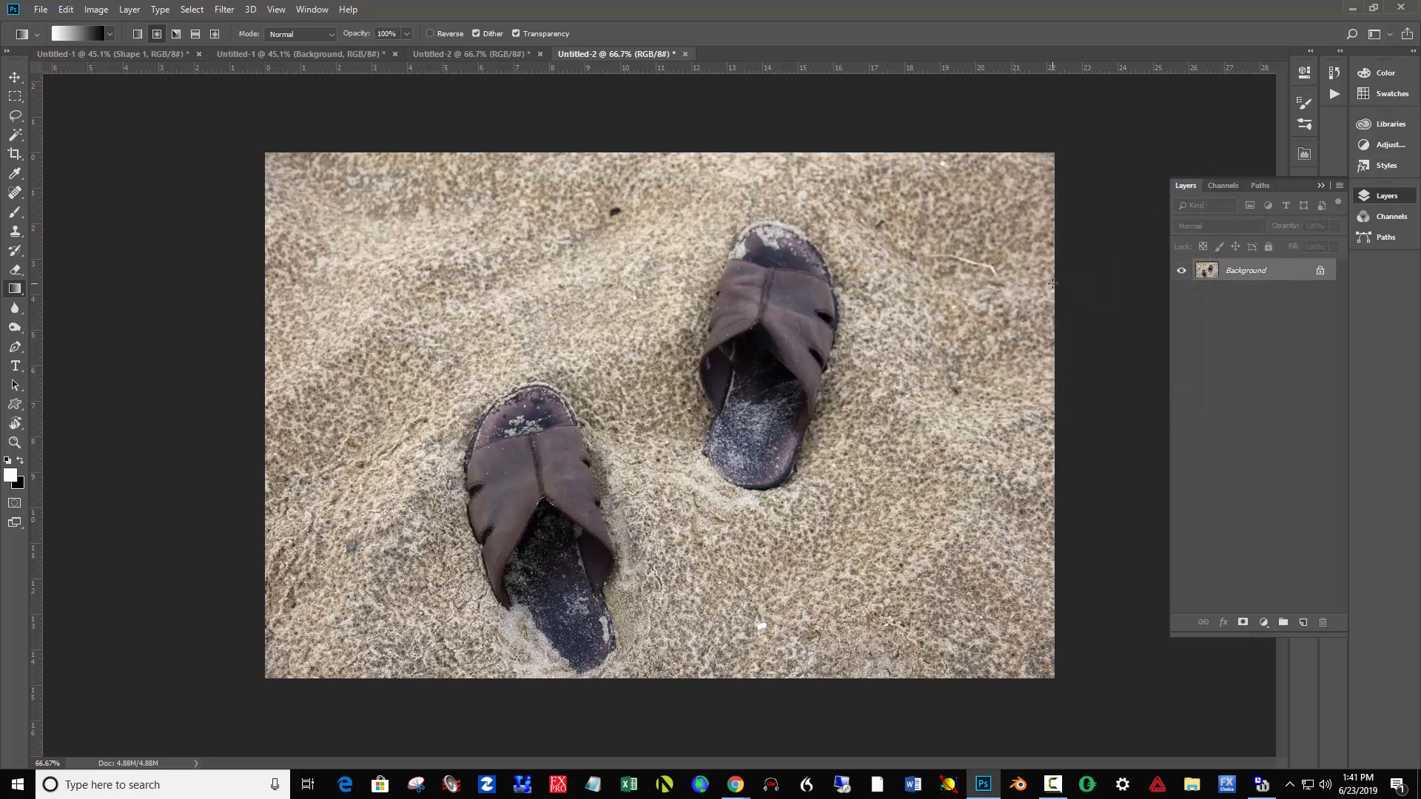
# - Undo and redo the Levels adjustment to compare the photo before and after the correction
pyautogui.hotkey('ctrl', 'z')
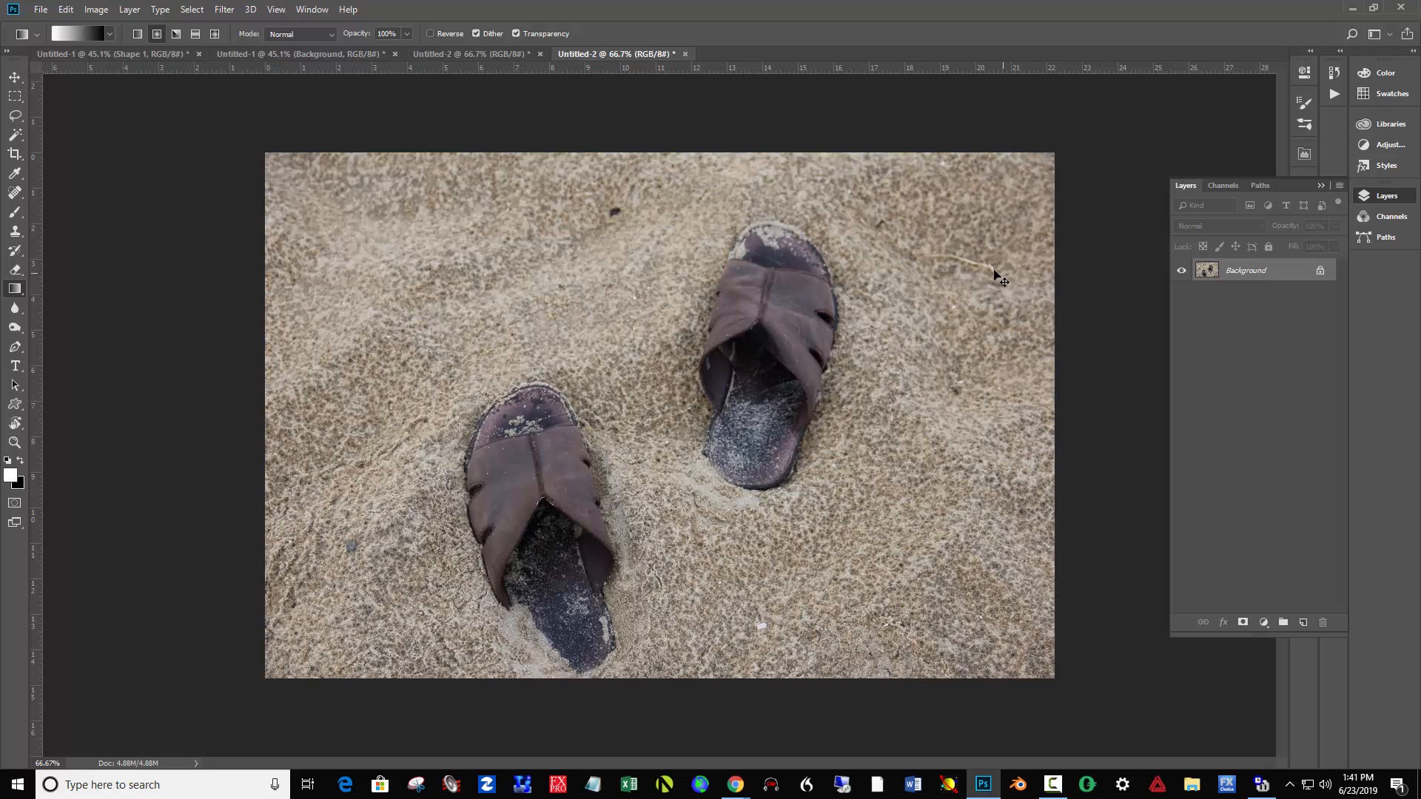
pyautogui.click(67, 10)
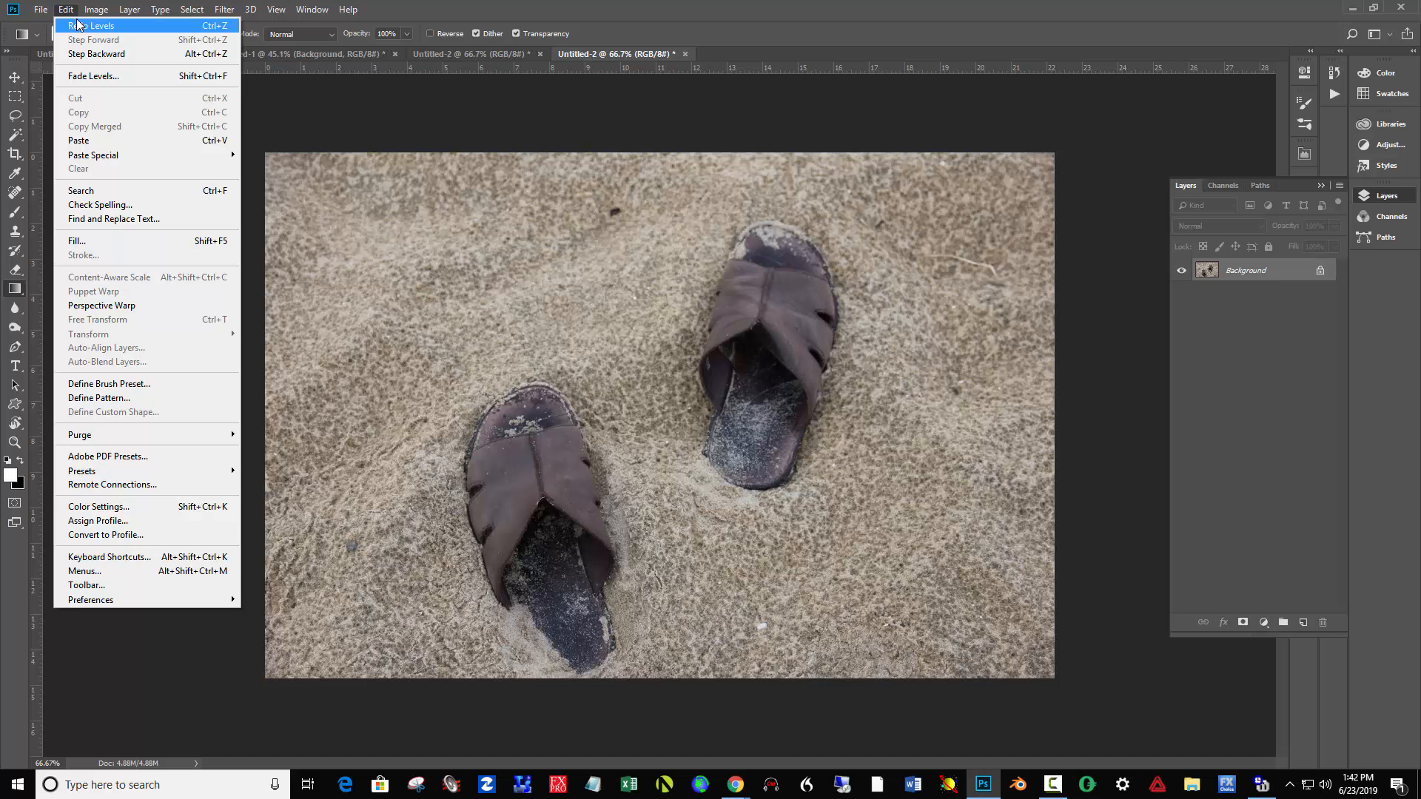
pyautogui.click(77, 25)
pyautogui.hotkey('ctrl', 'z')
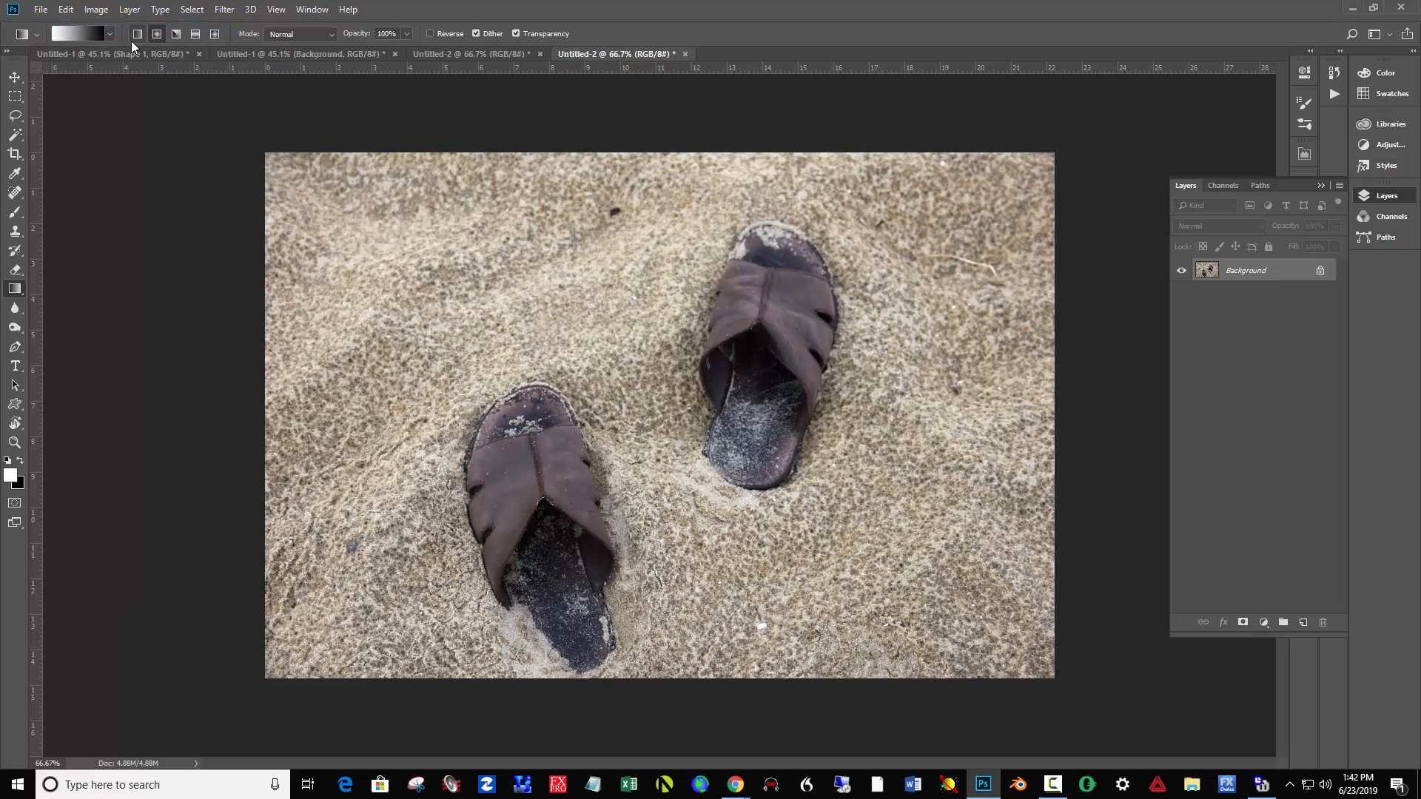
pyautogui.hotkey('ctrl', 'z')
# - Make a large elliptical marquee selection centred on the photo, enclosing most of both sandals
pyautogui.click(15, 97)
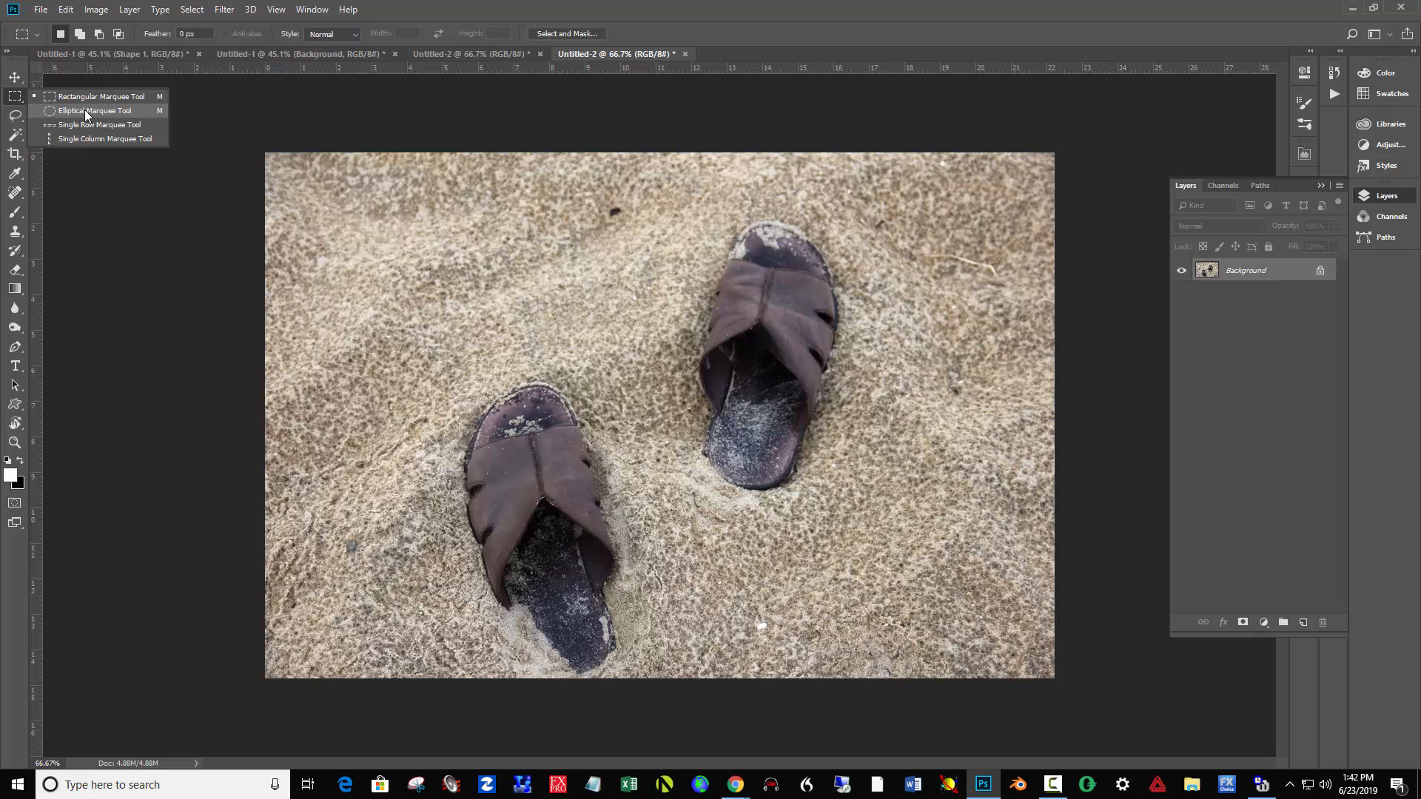
pyautogui.click(85, 110)
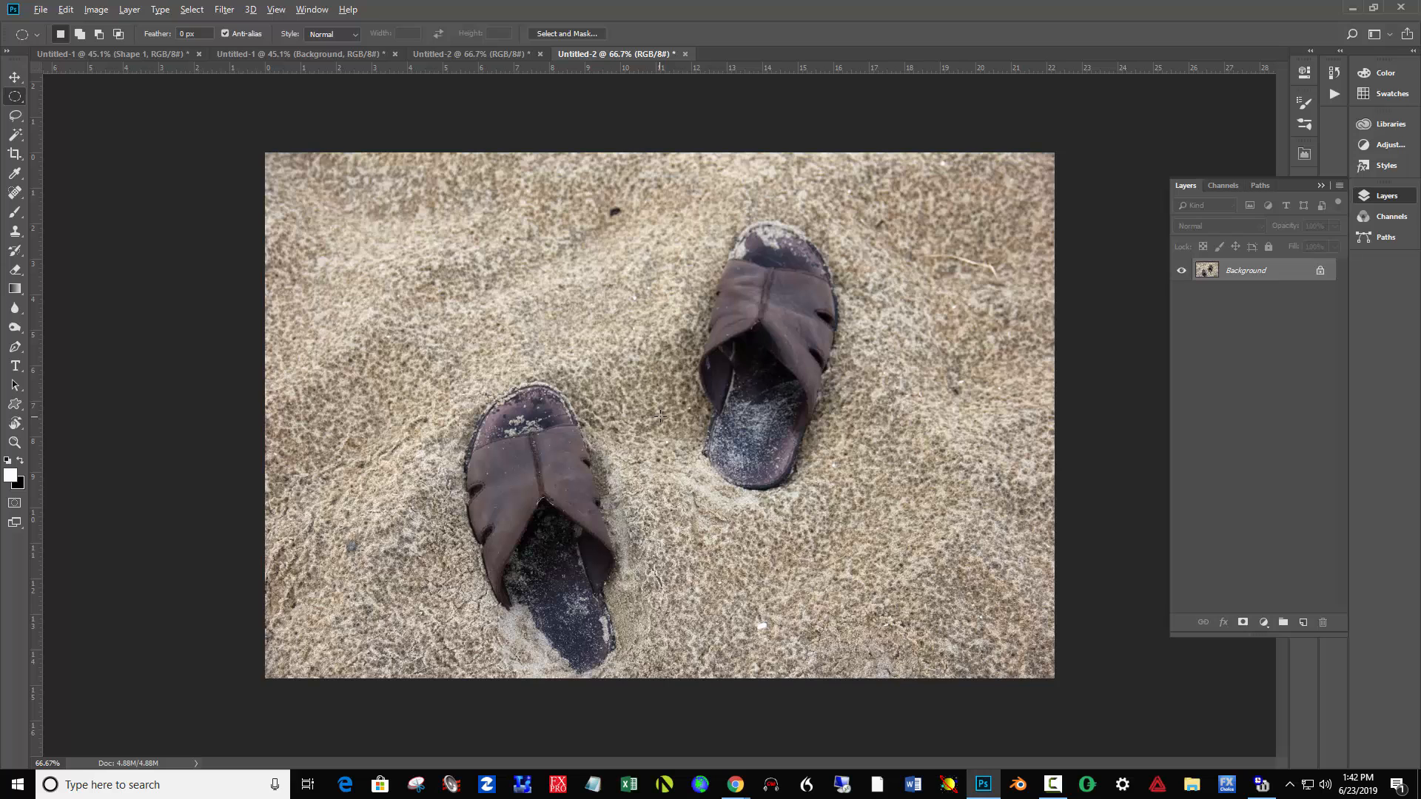
pyautogui.moveTo(658, 422); pyautogui.dragTo(990, 636)
pyautogui.moveTo(618, 411); pyautogui.dragTo(615, 419)
# - Feather the elliptical selection by about 117 px with Select and Mask, and invert it to cover the outer area
pyautogui.click(579, 31)
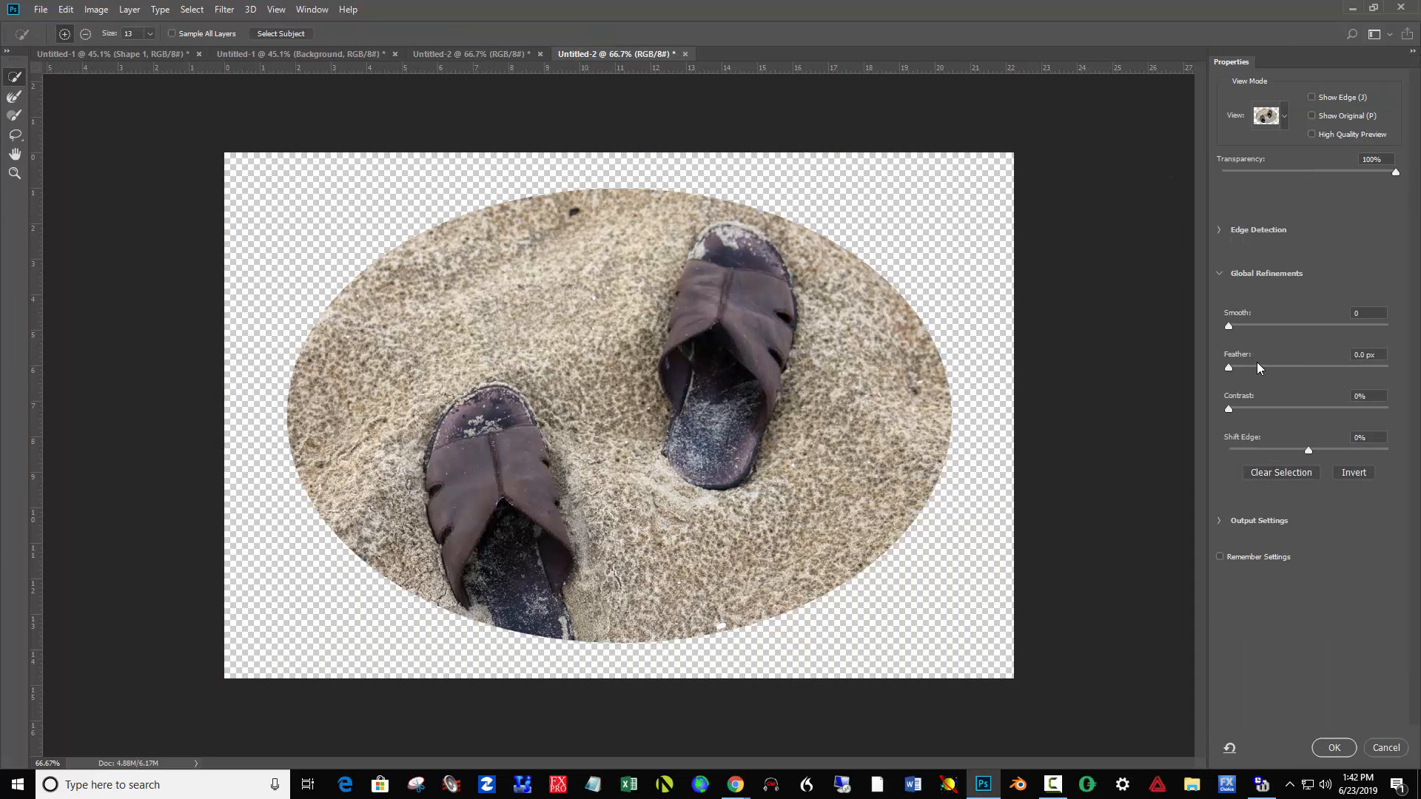
pyautogui.moveTo(1294, 366); pyautogui.dragTo(1335, 361)
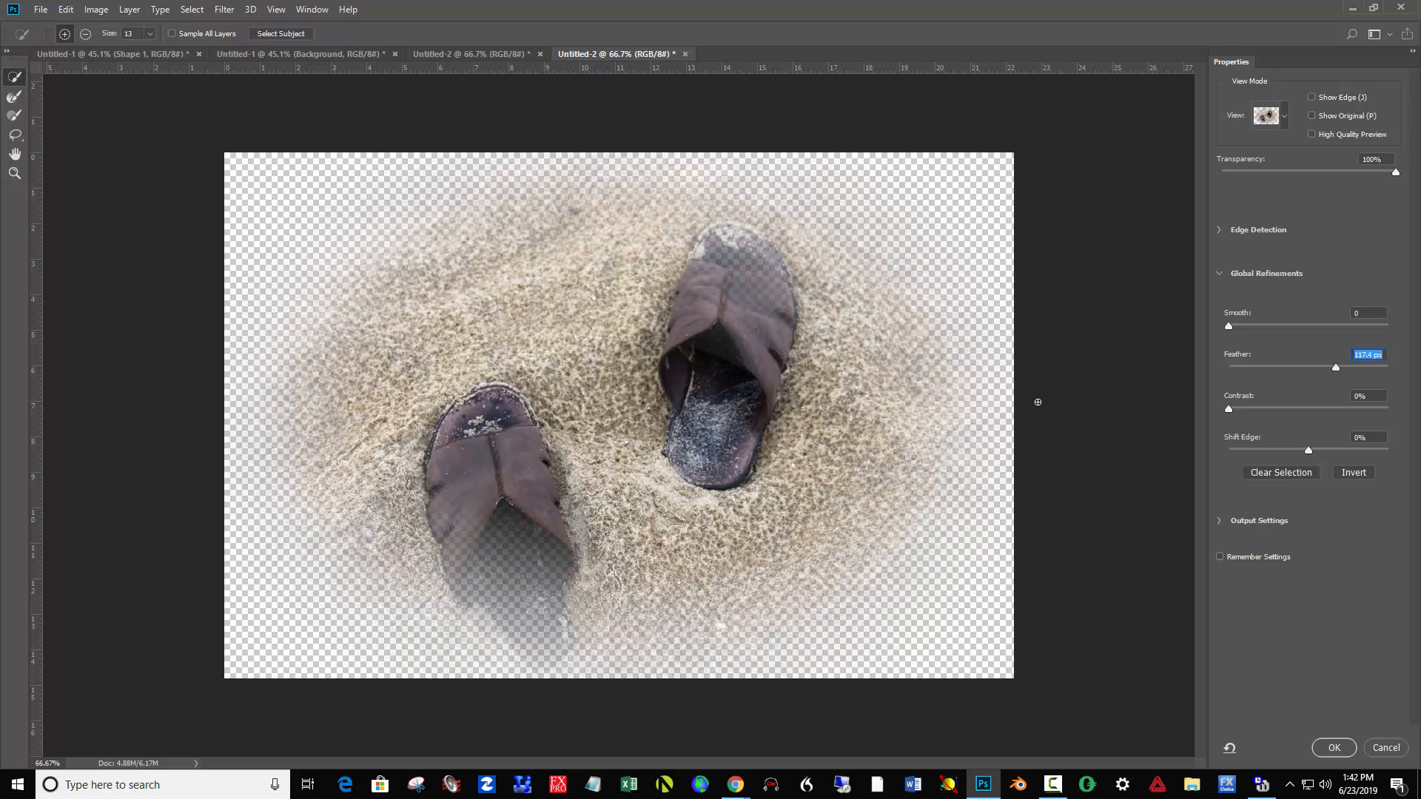
pyautogui.click(1334, 748)
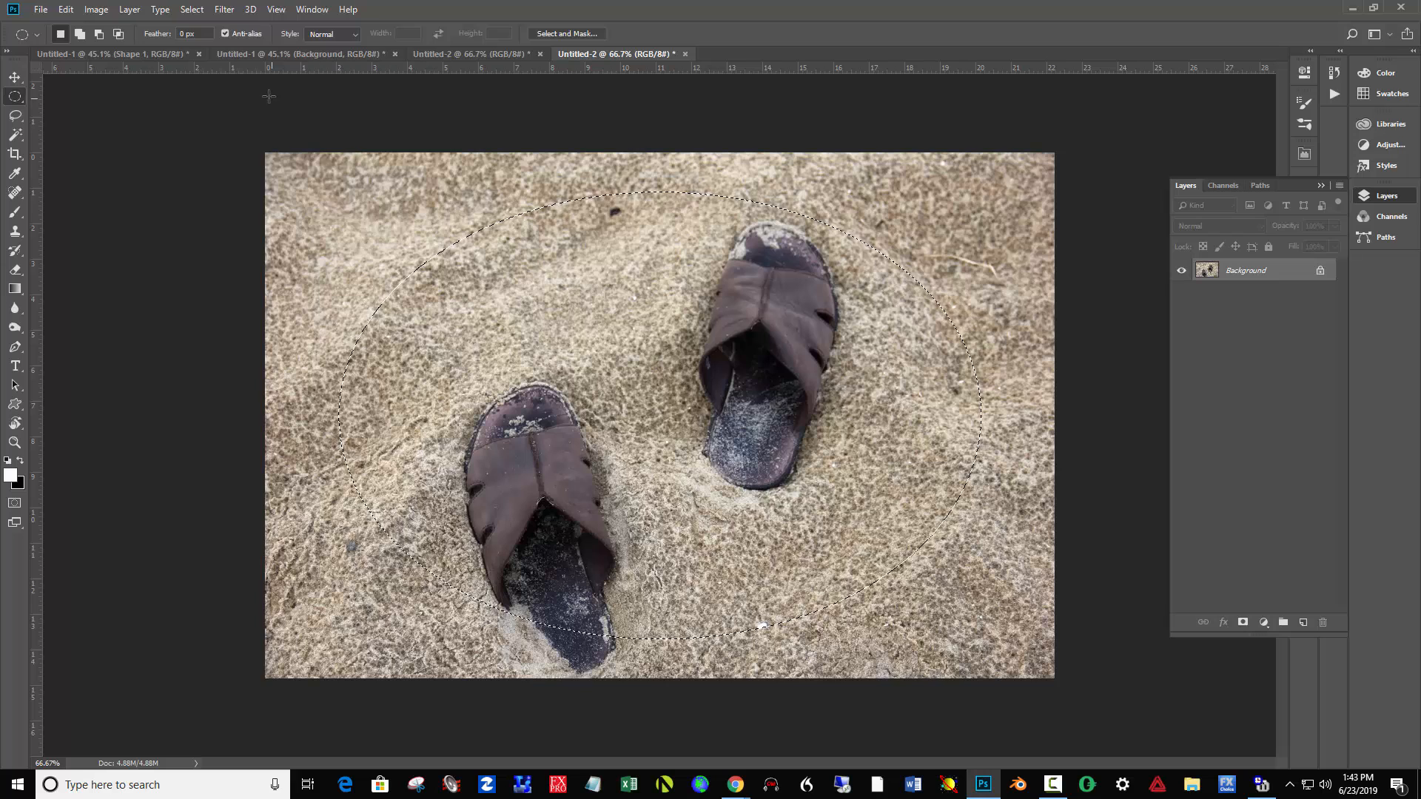
pyautogui.click(193, 10)
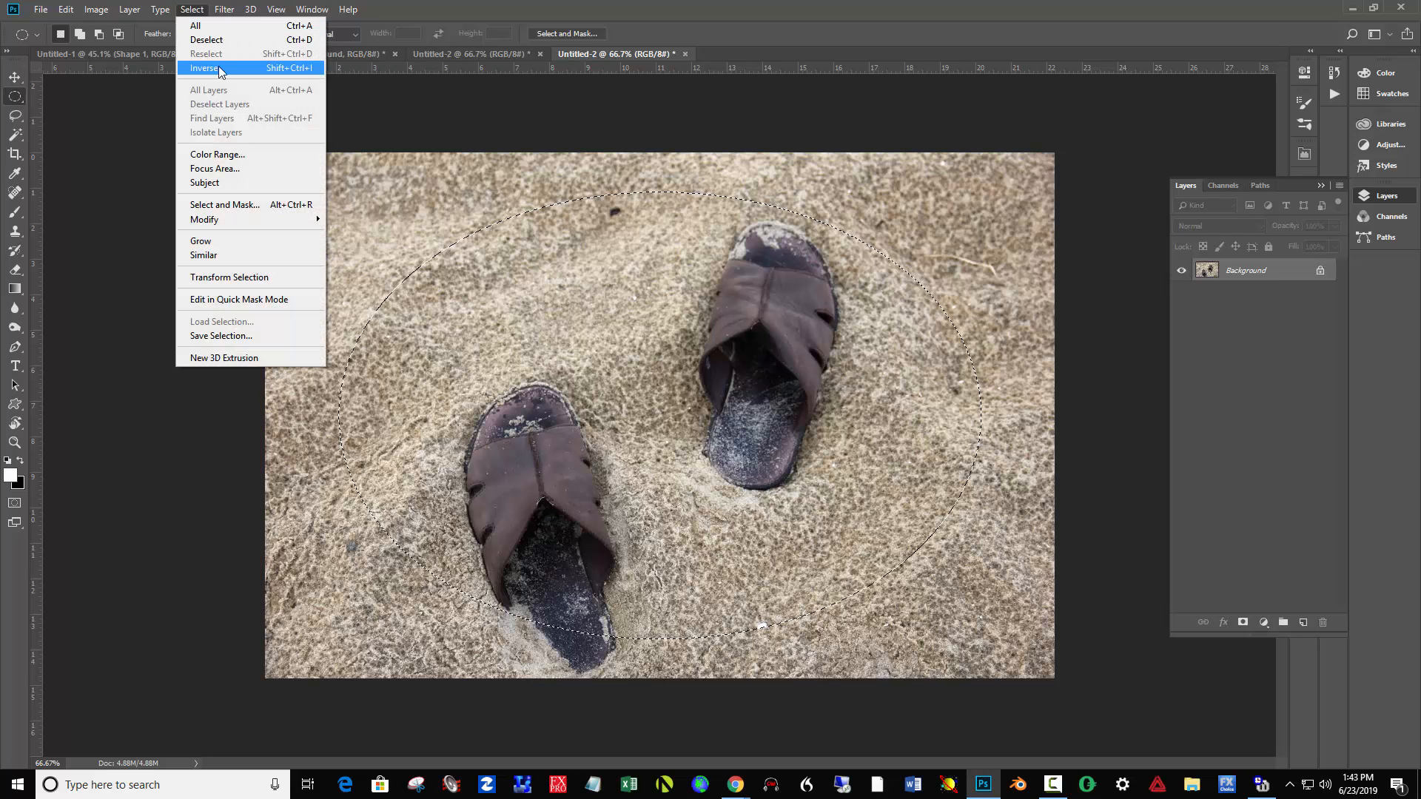
pyautogui.click(304, 68)
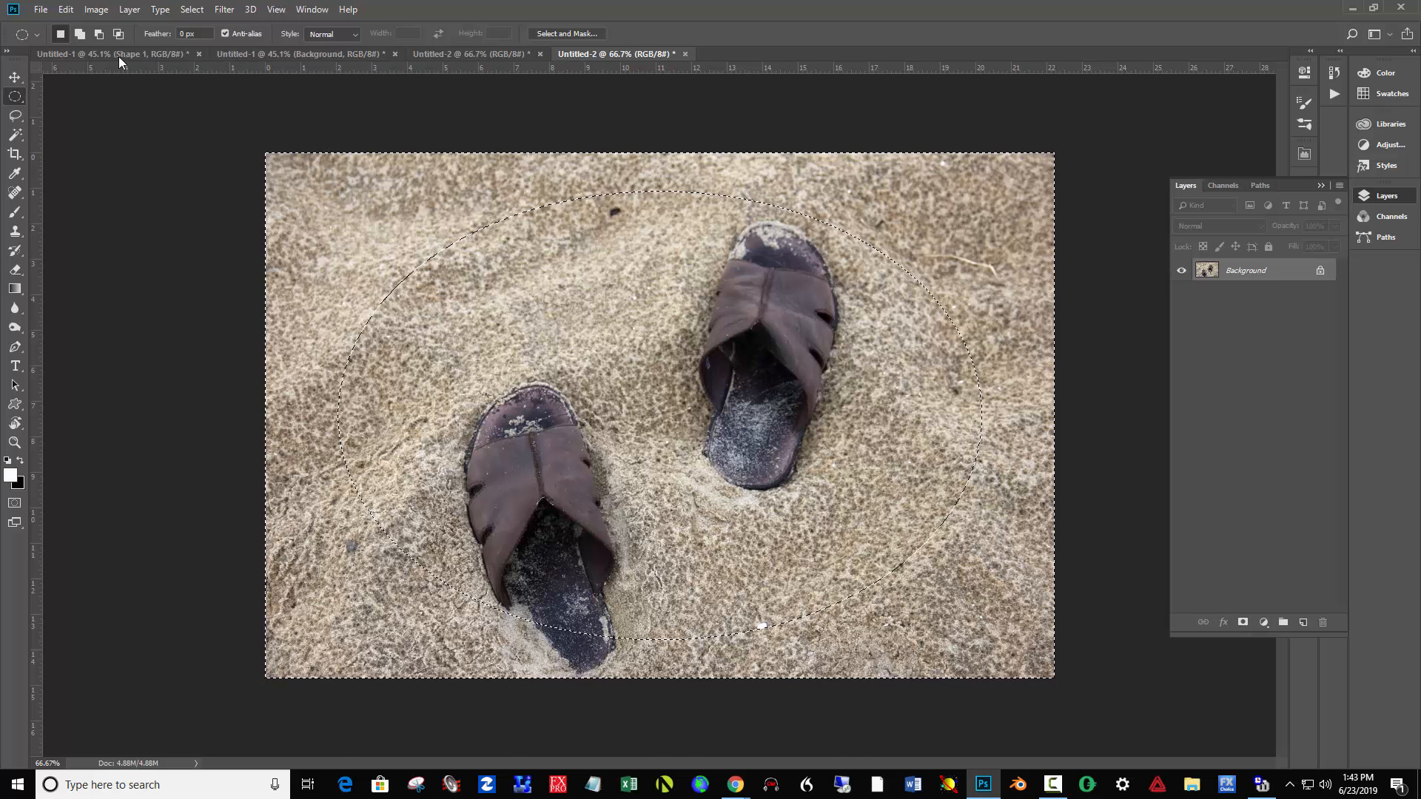
# - Darken the selected outer area with a Brightness/Contrast brightness of -38, hiding the selection edges while judging the effect
pyautogui.click(92, 11)
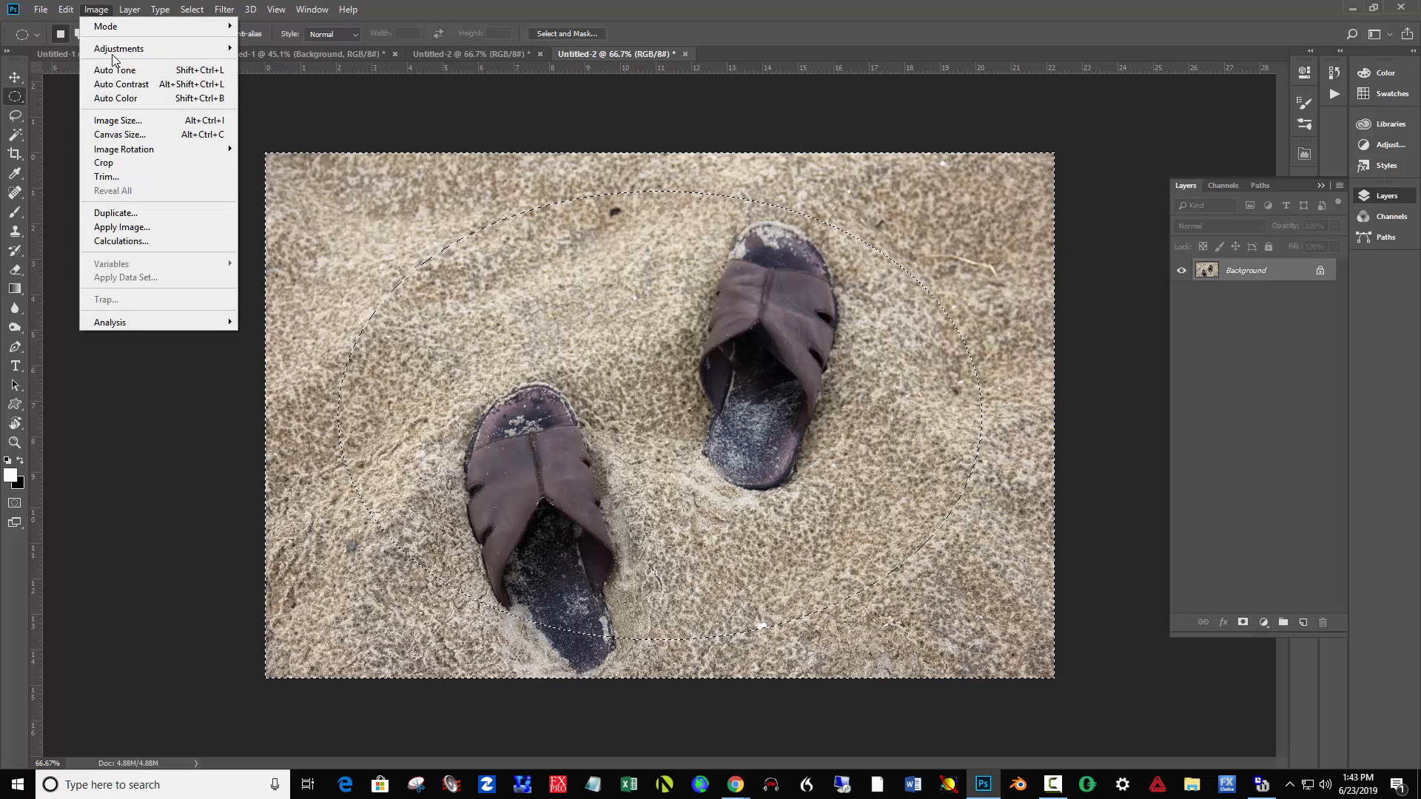
pyautogui.moveTo(115, 49)
pyautogui.click(307, 48)
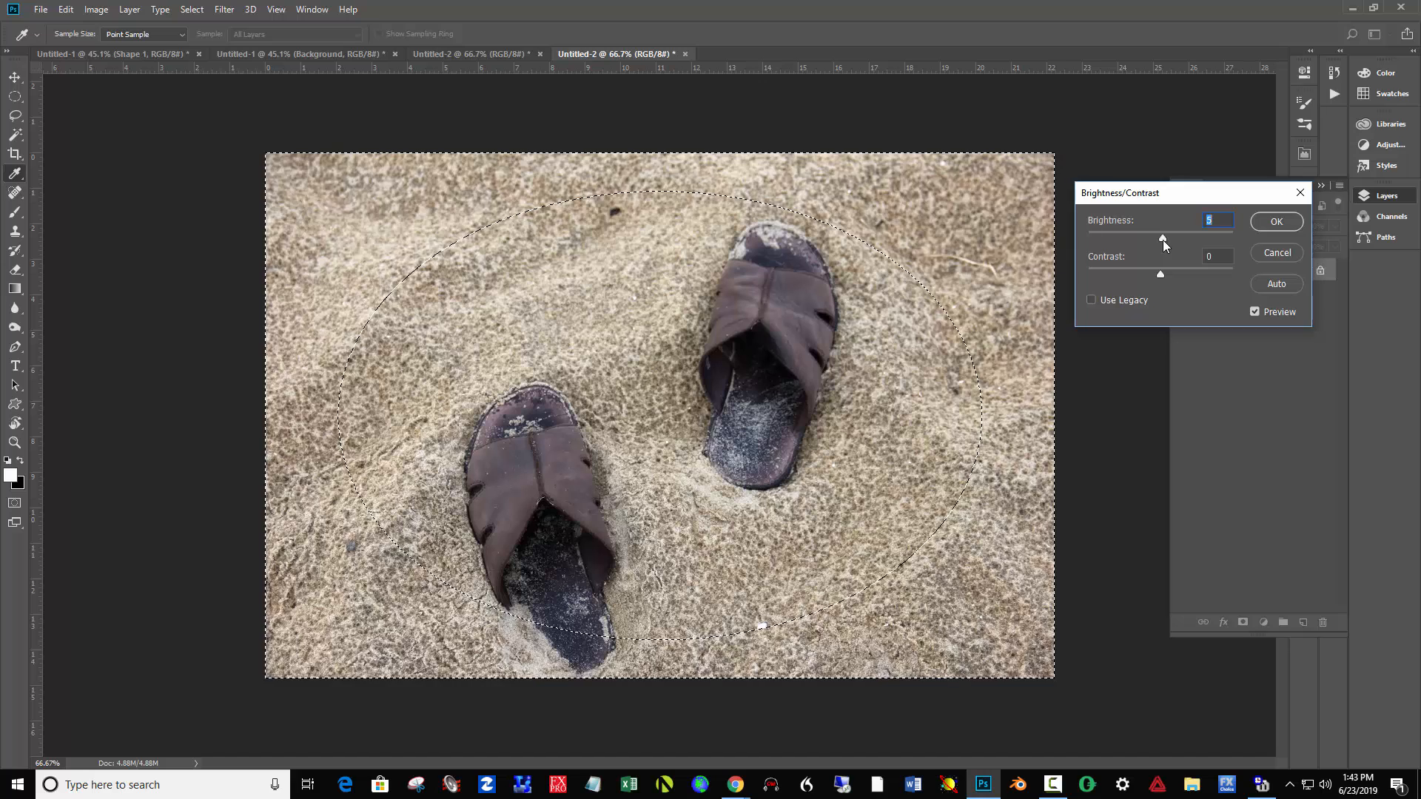
pyautogui.moveTo(1162, 240); pyautogui.dragTo(1159, 241)
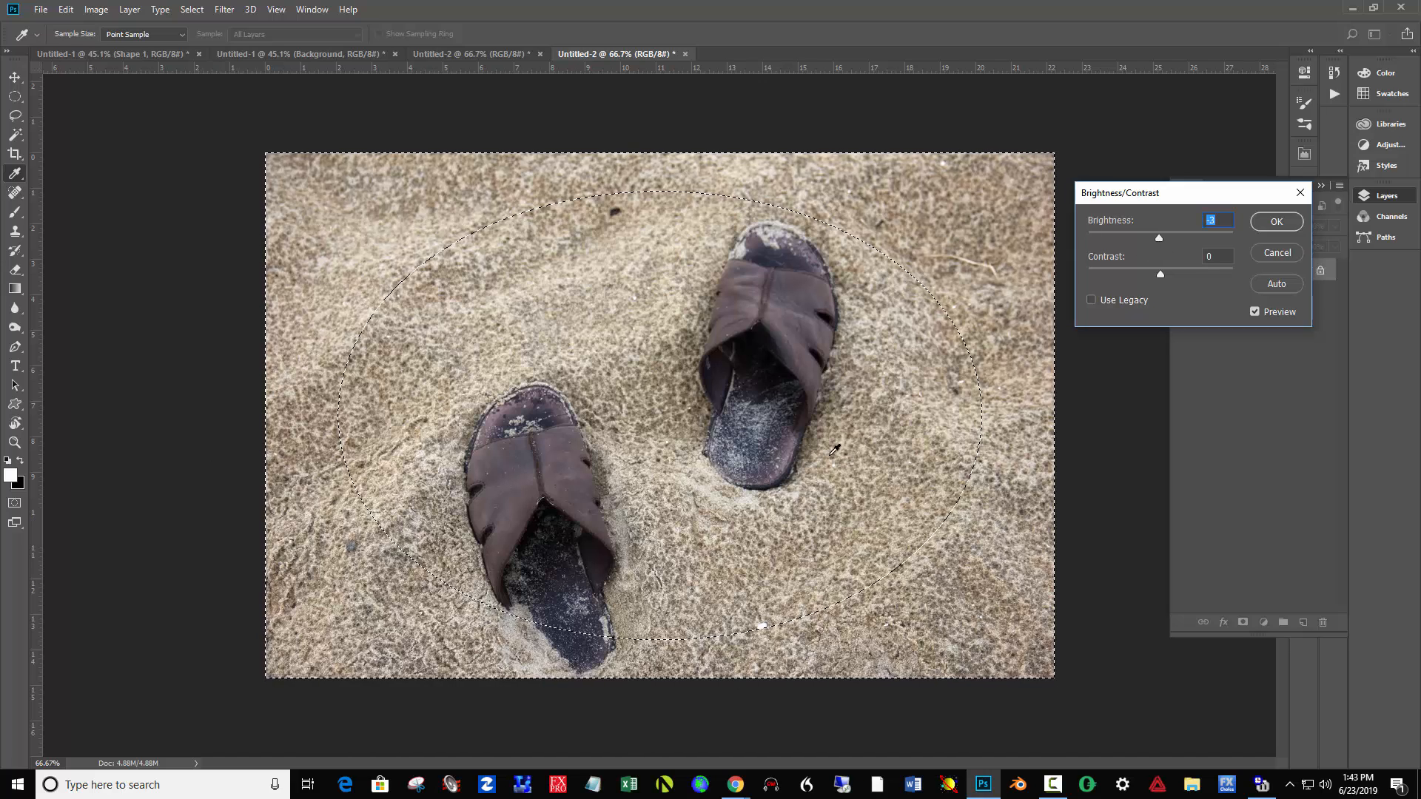
pyautogui.press('BackSpace')
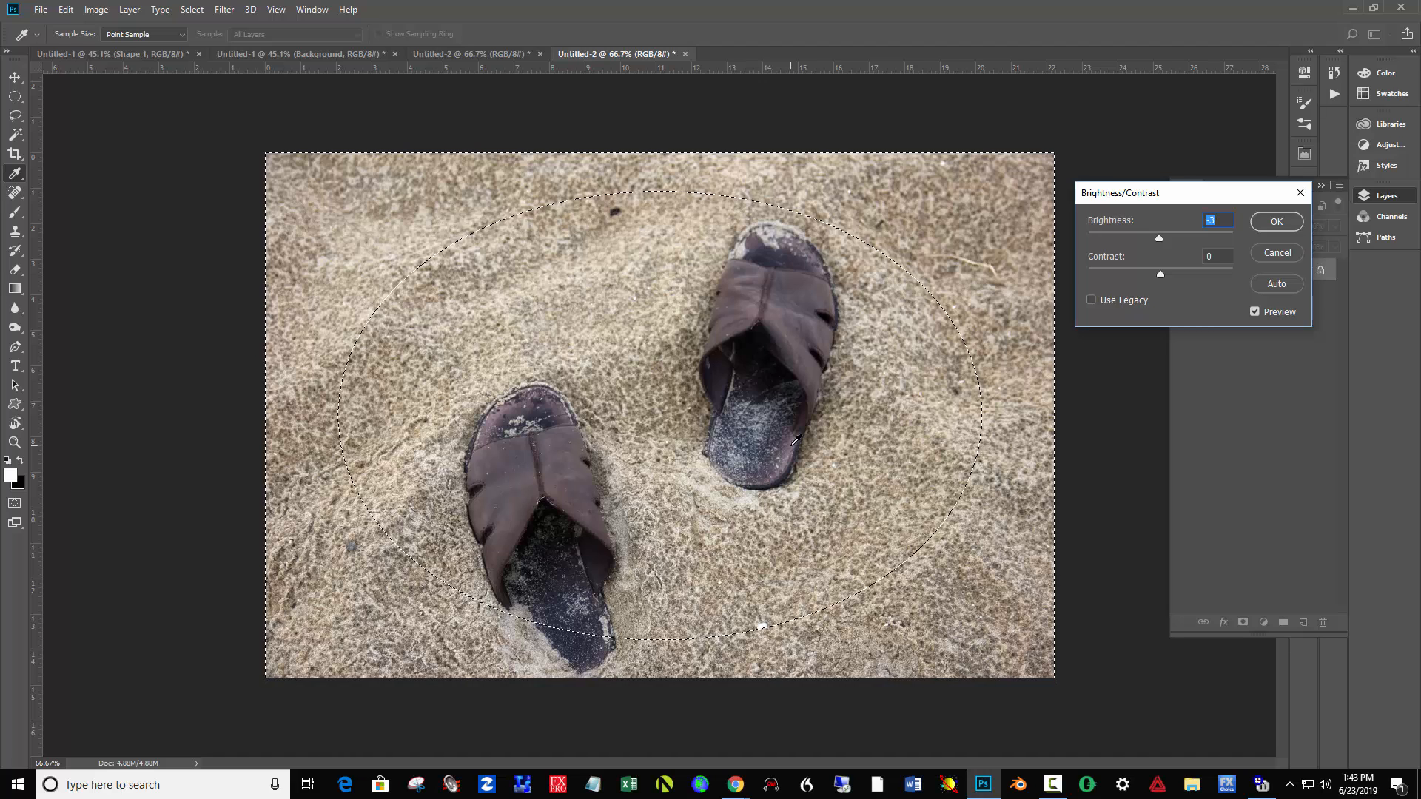
pyautogui.hotkey('ctrl', 'h')
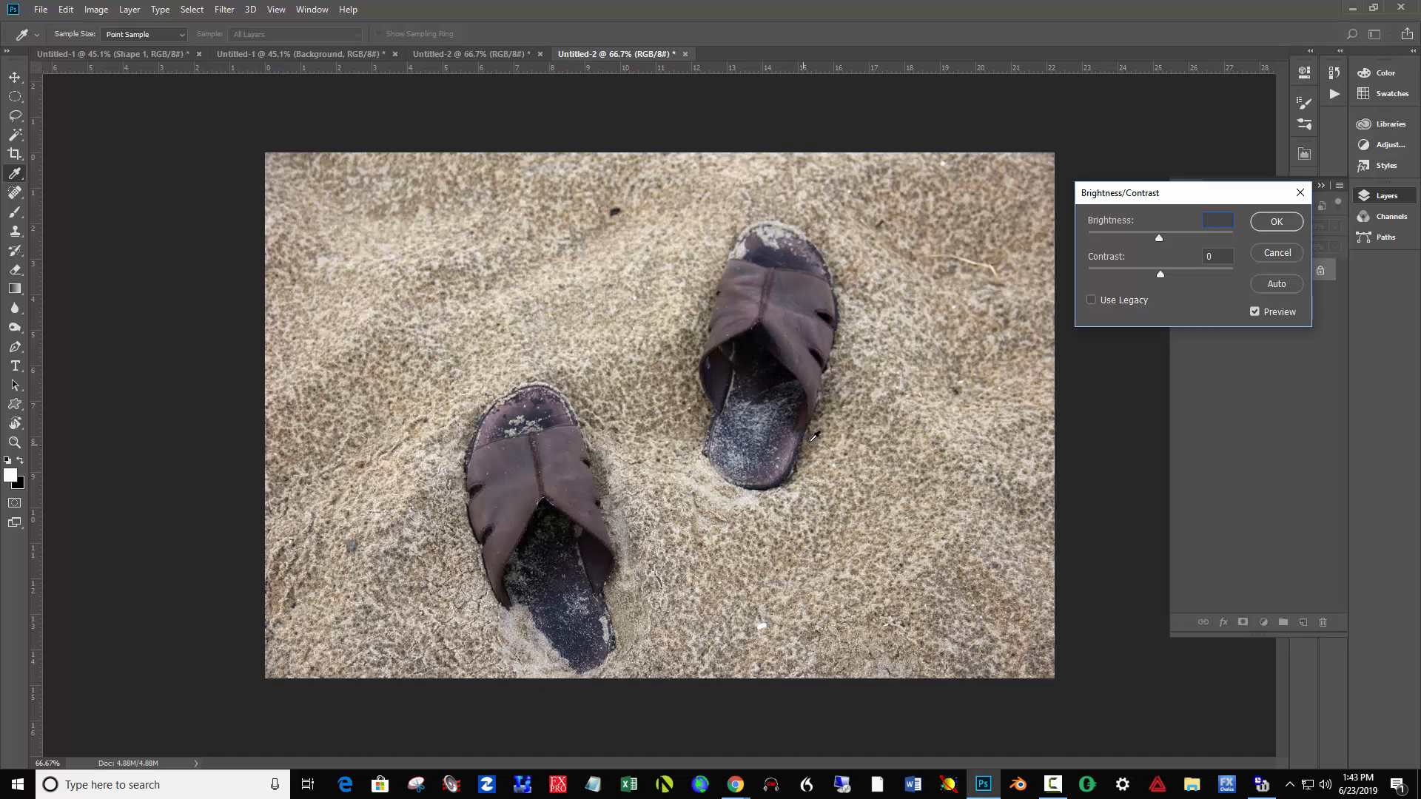
pyautogui.moveTo(1154, 238); pyautogui.dragTo(1143, 239)
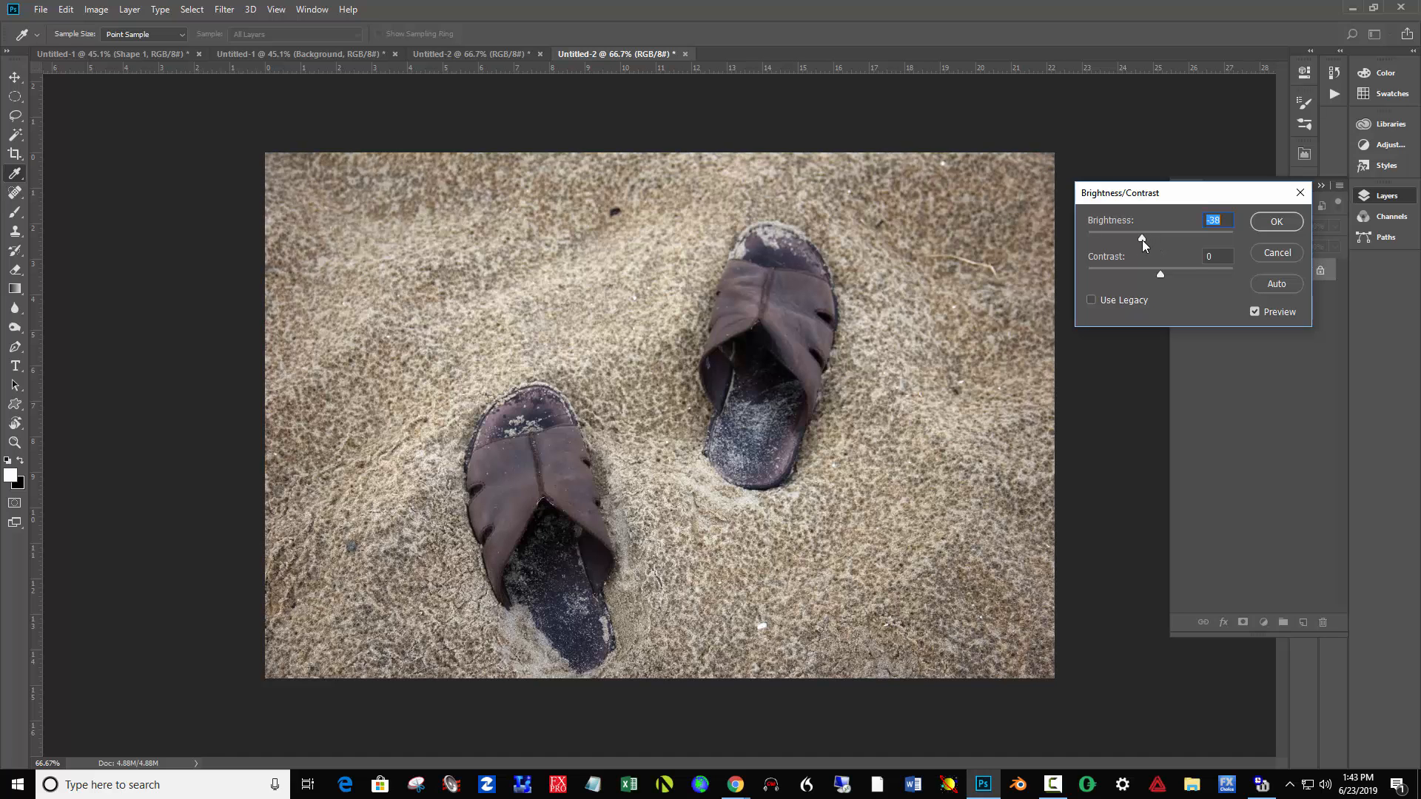
pyautogui.click(1270, 223)
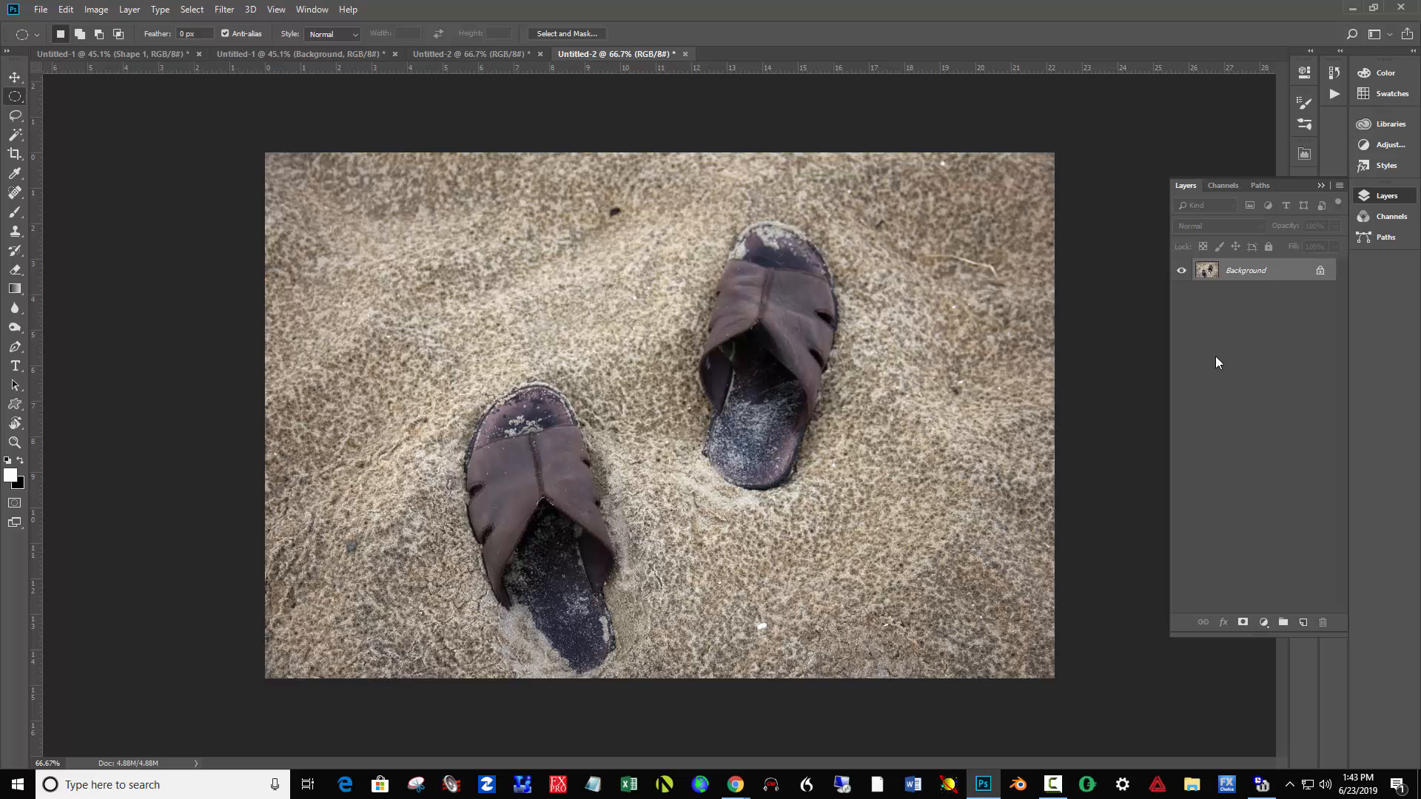
# - Save the photo to the Desktop as a JPEG named with the student's first name plus "edited", raising the image quality
pyautogui.click(41, 8)
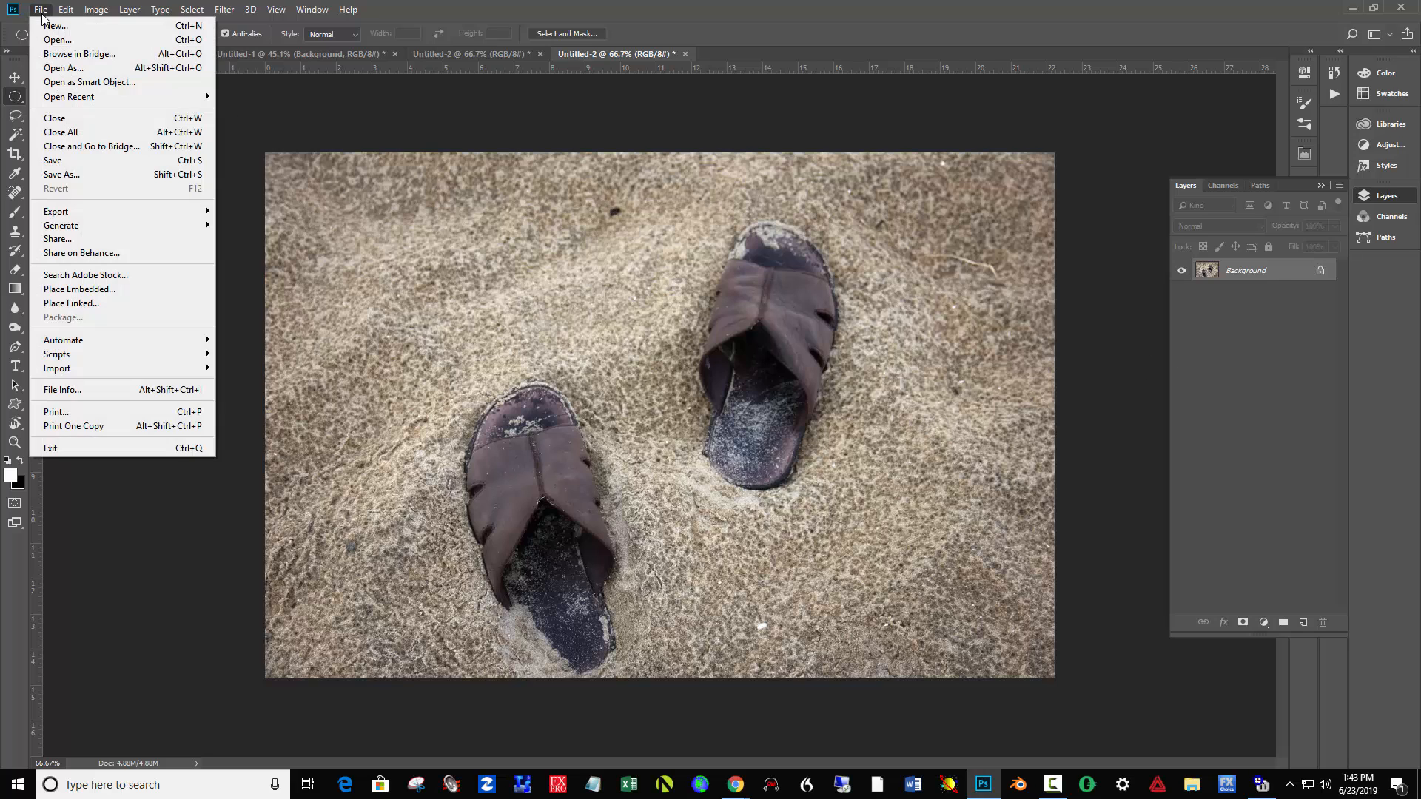
pyautogui.click(78, 175)
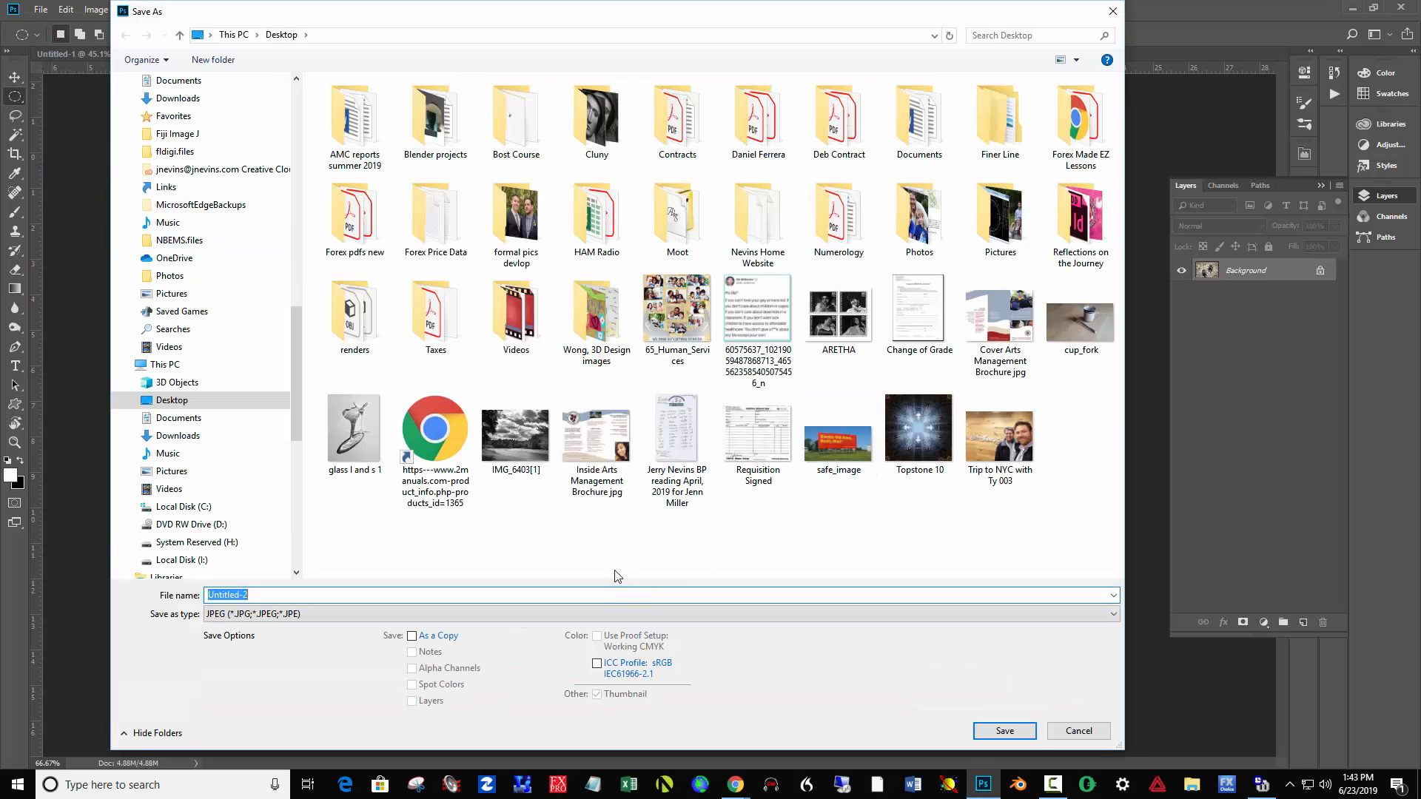
pyautogui.write('tracy edited')
pyautogui.click(1019, 735)
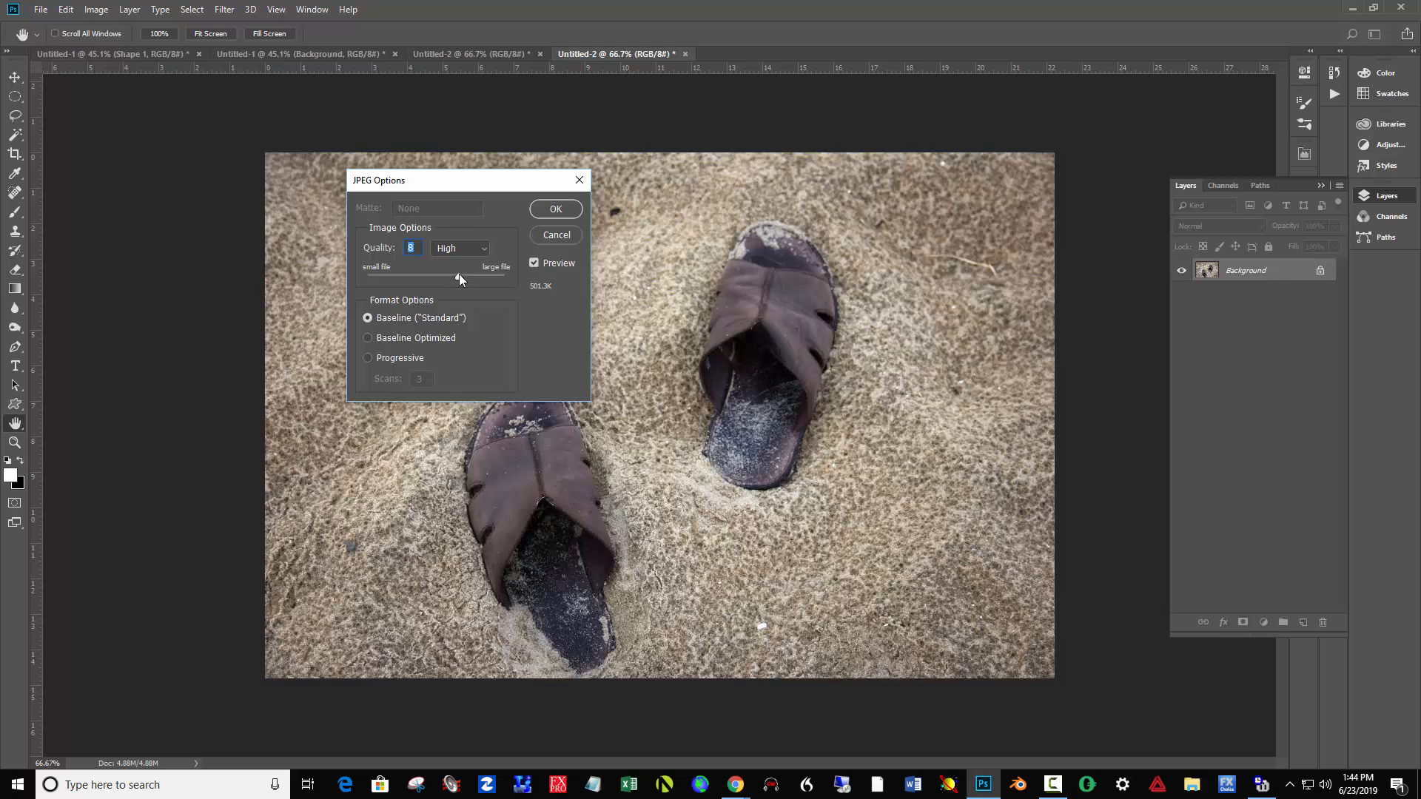
pyautogui.moveTo(459, 275)
pyautogui.mouseDown()
pyautogui.moveTo(511, 279)
pyautogui.moveTo(477, 277)
pyautogui.mouseUp()
pyautogui.click(555, 210)
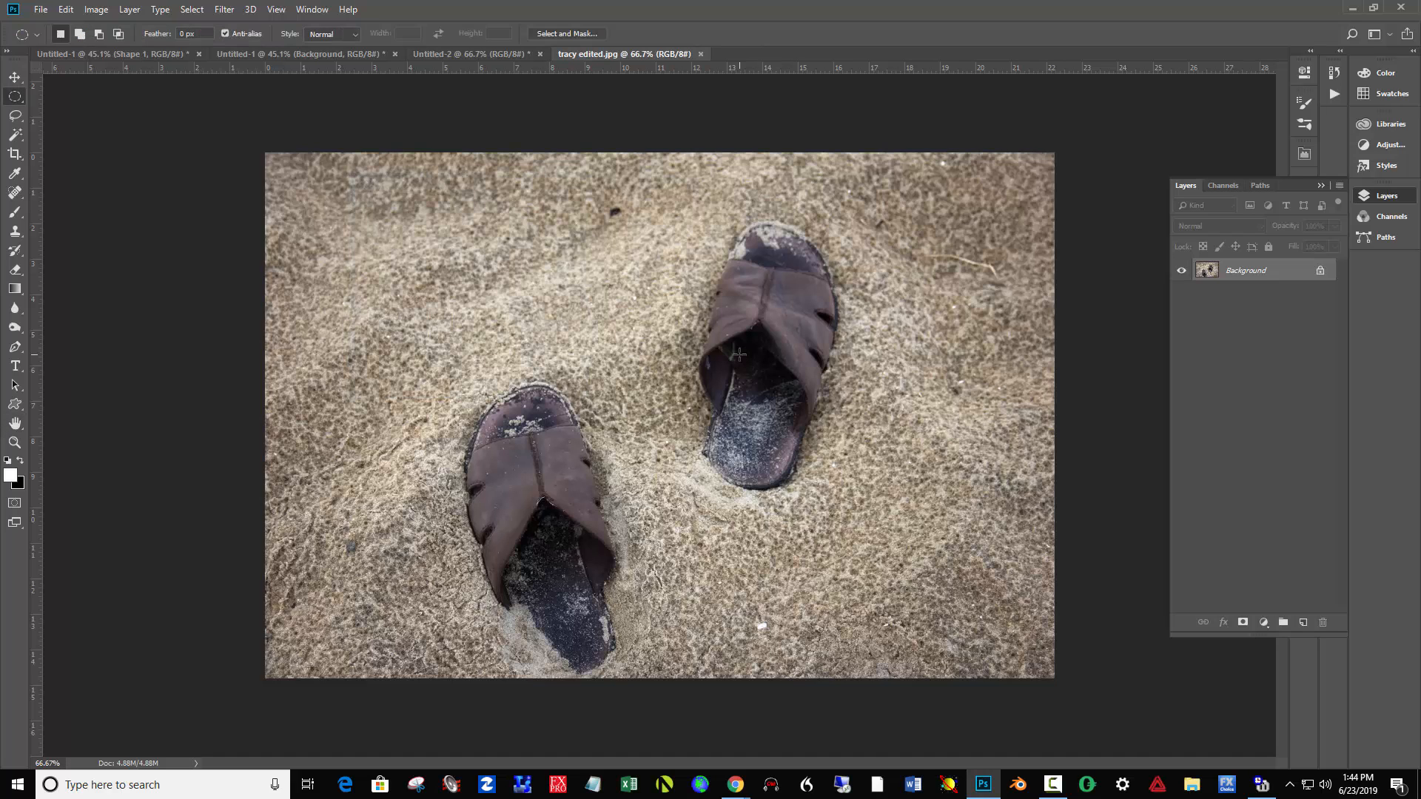